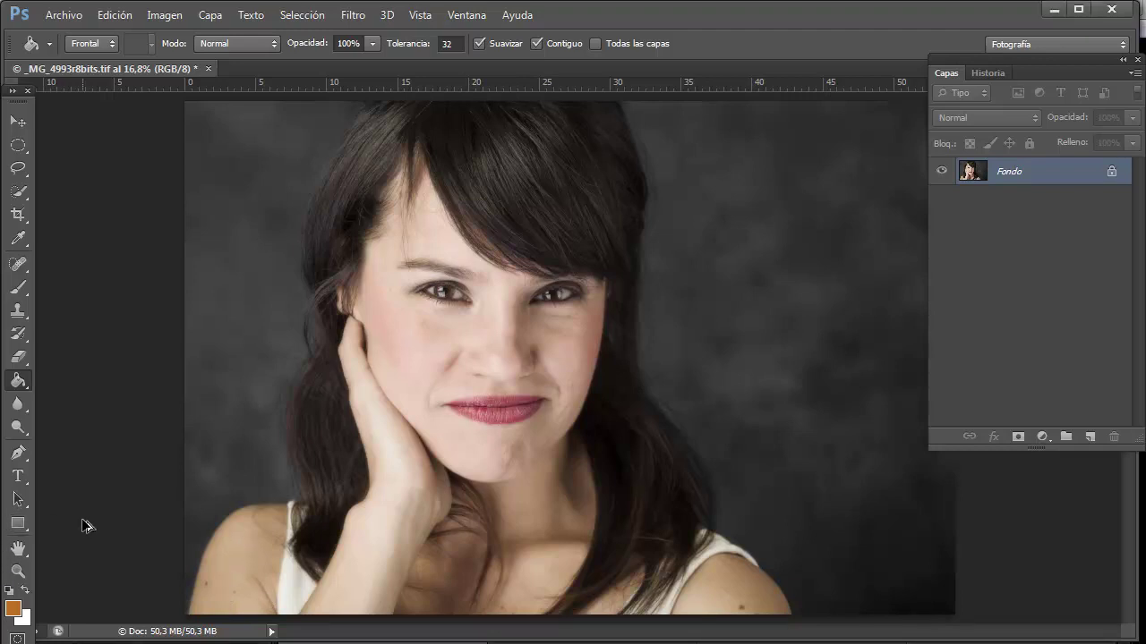
# Step: Inspect the portrait at 100% and try Image Size settings, then cancel without resizing
pyautogui.hotkey('ctrl', '1')
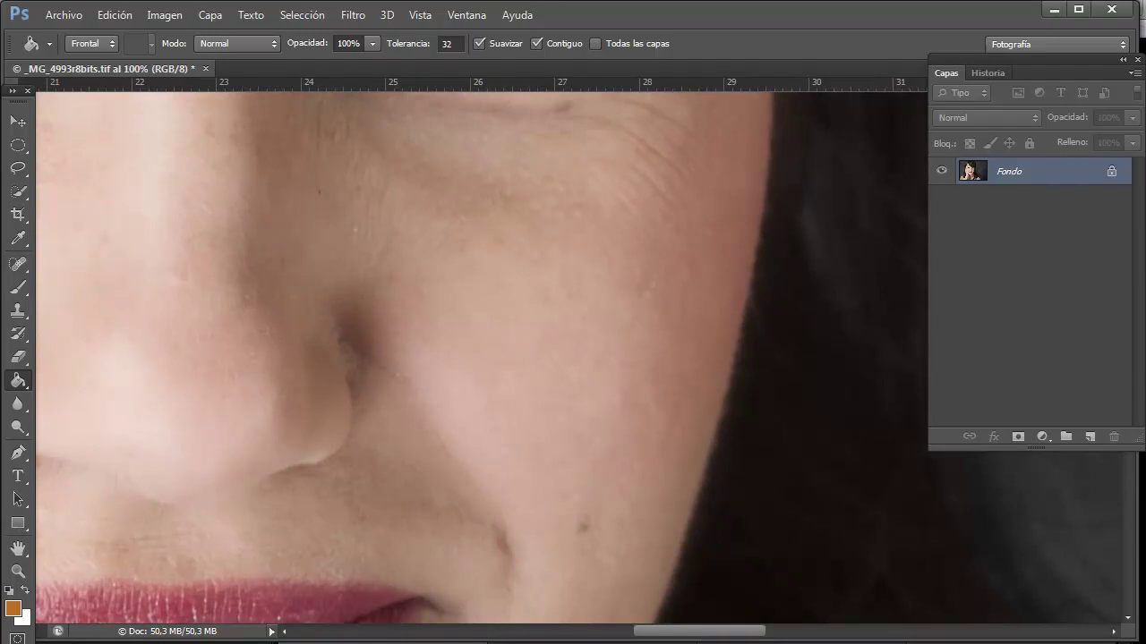
pyautogui.hotkey('ctrl', '0')
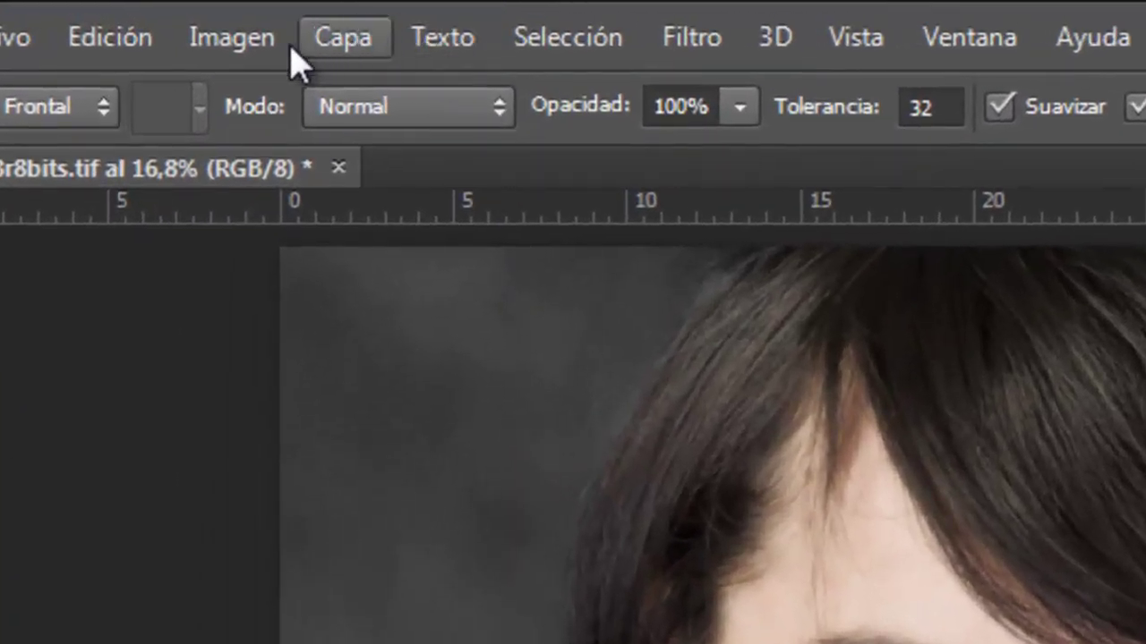
pyautogui.click(259, 40)
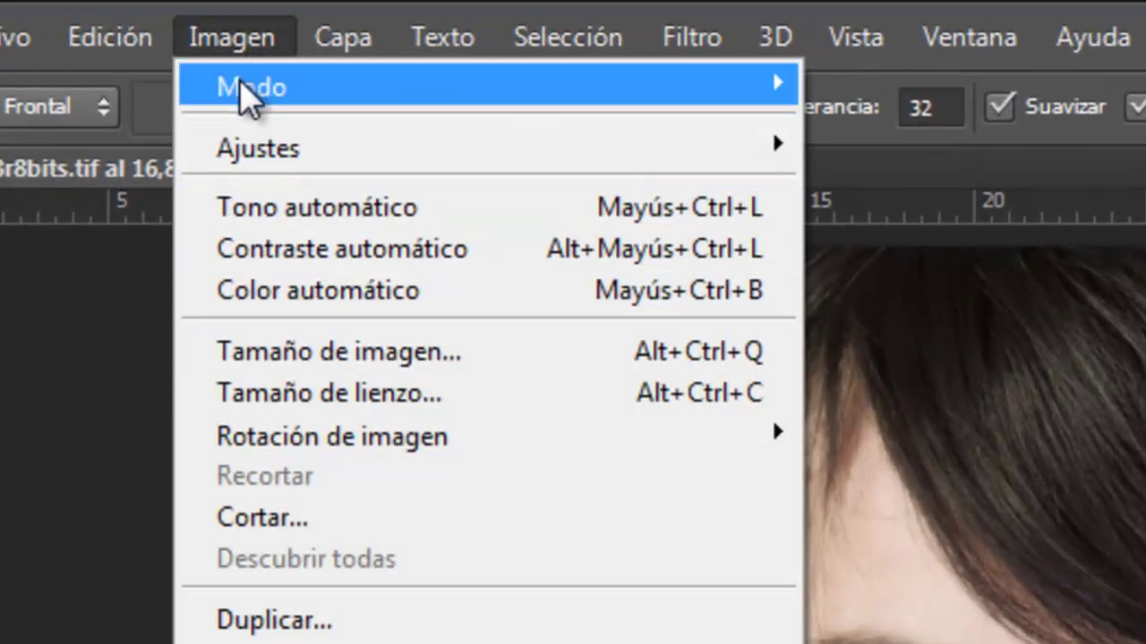
pyautogui.click(374, 355)
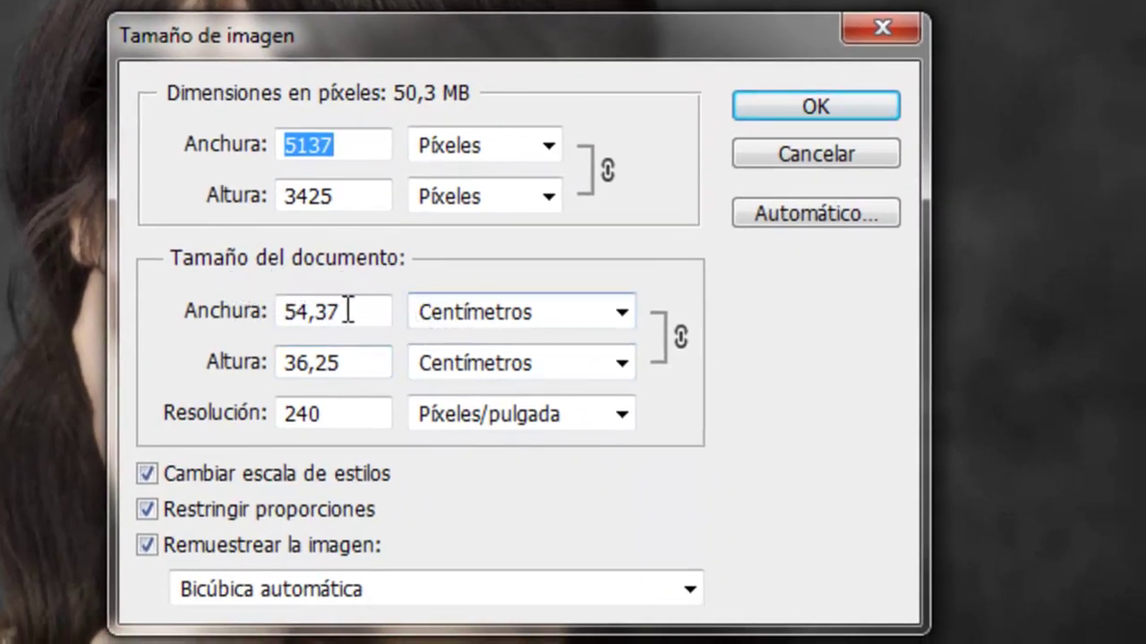
pyautogui.click(437, 322)
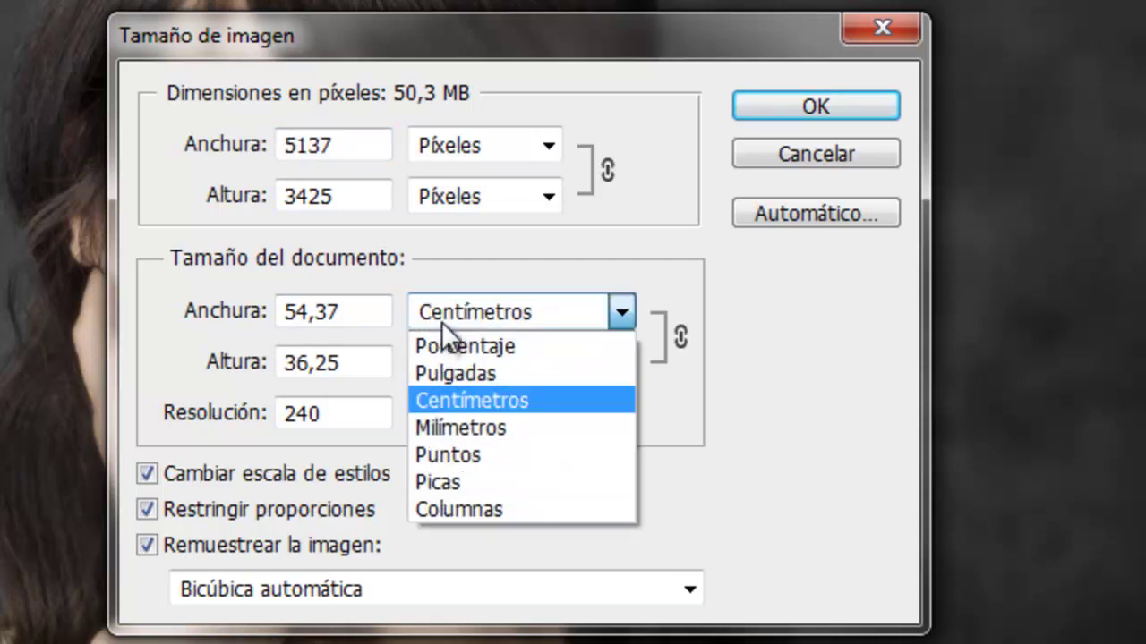
pyautogui.click(485, 452)
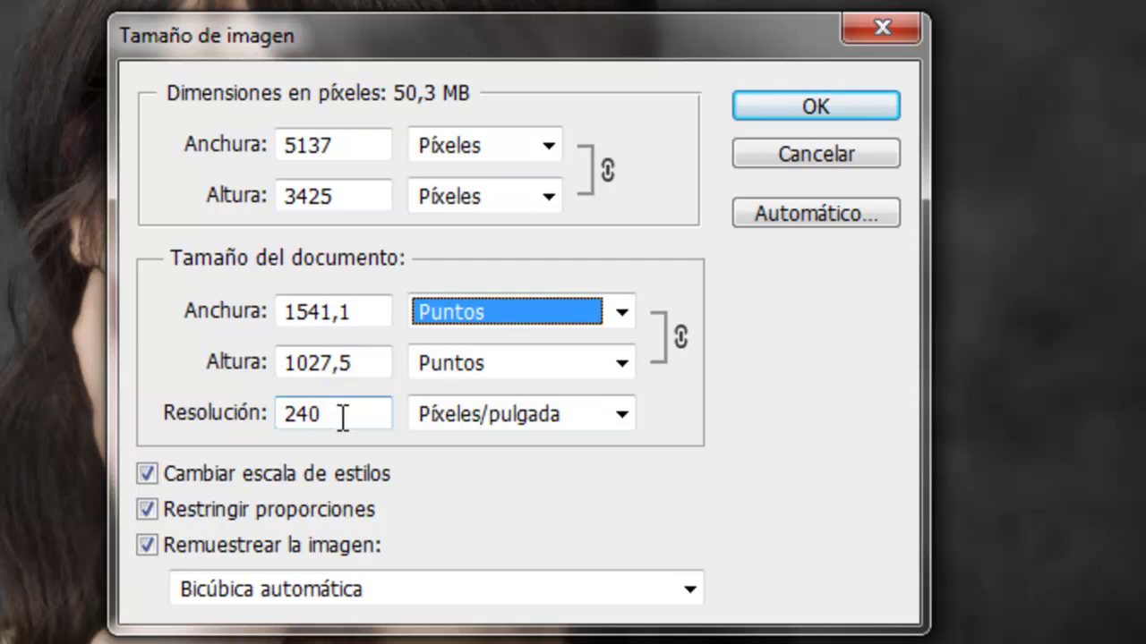
pyautogui.doubleClick(340, 416)
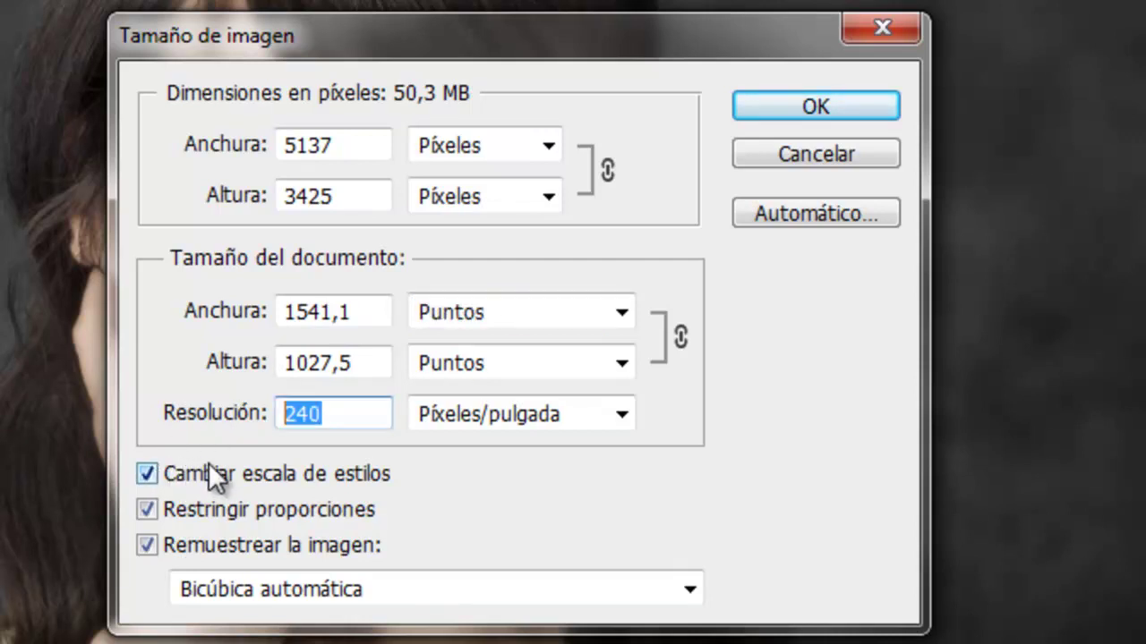
pyautogui.write('7')
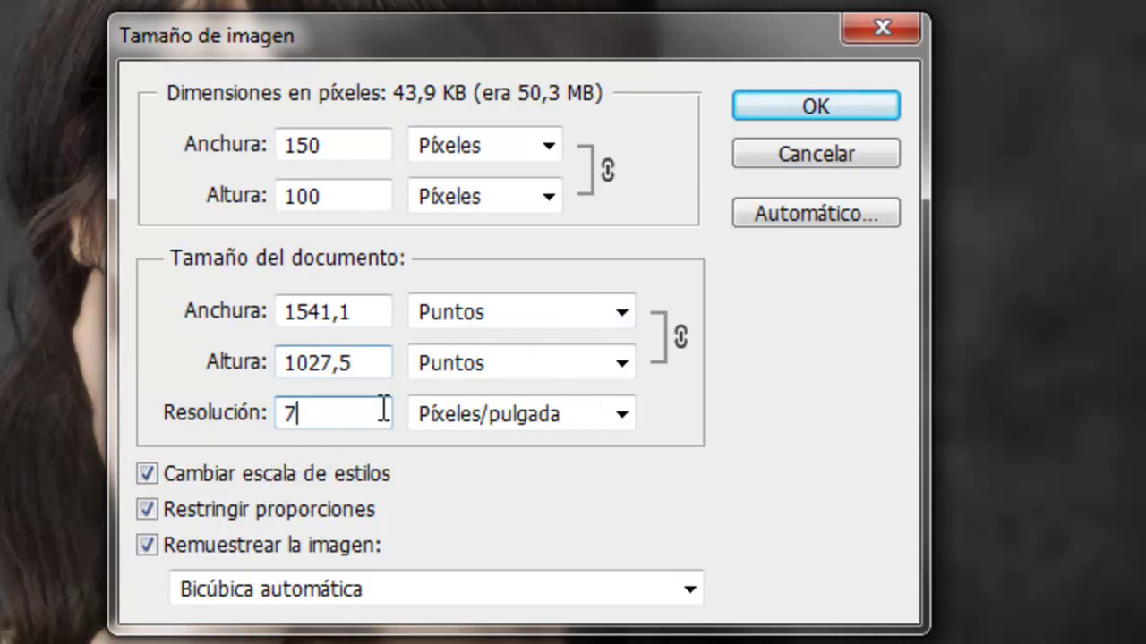
pyautogui.click(870, 156)
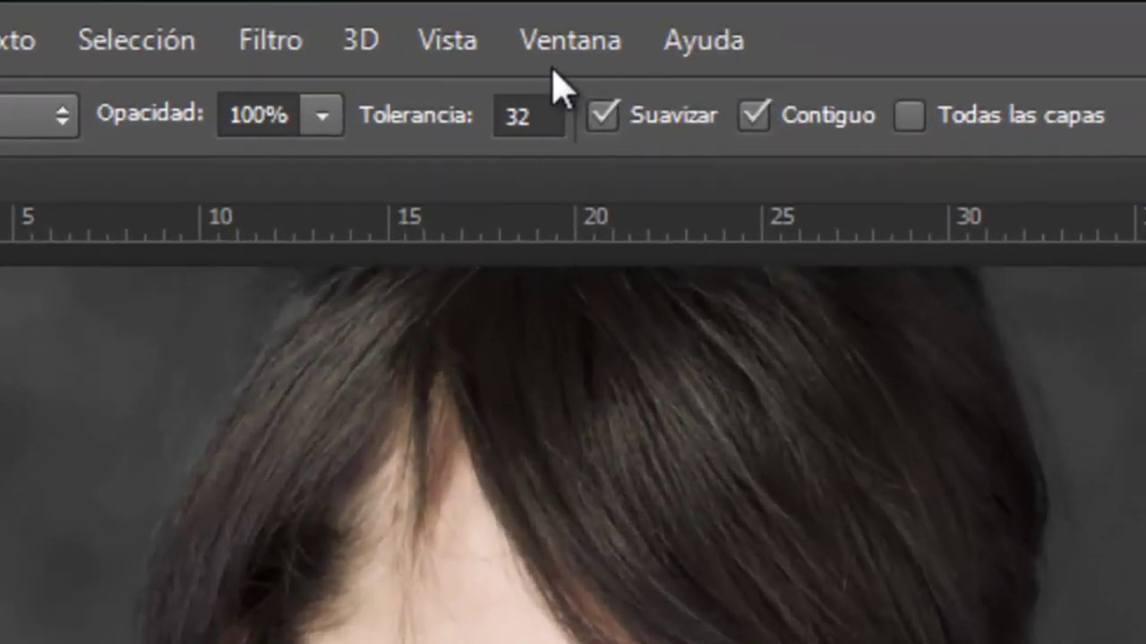
# Step: Show the Acciones panel and place it beside the photo
pyautogui.click(546, 42)
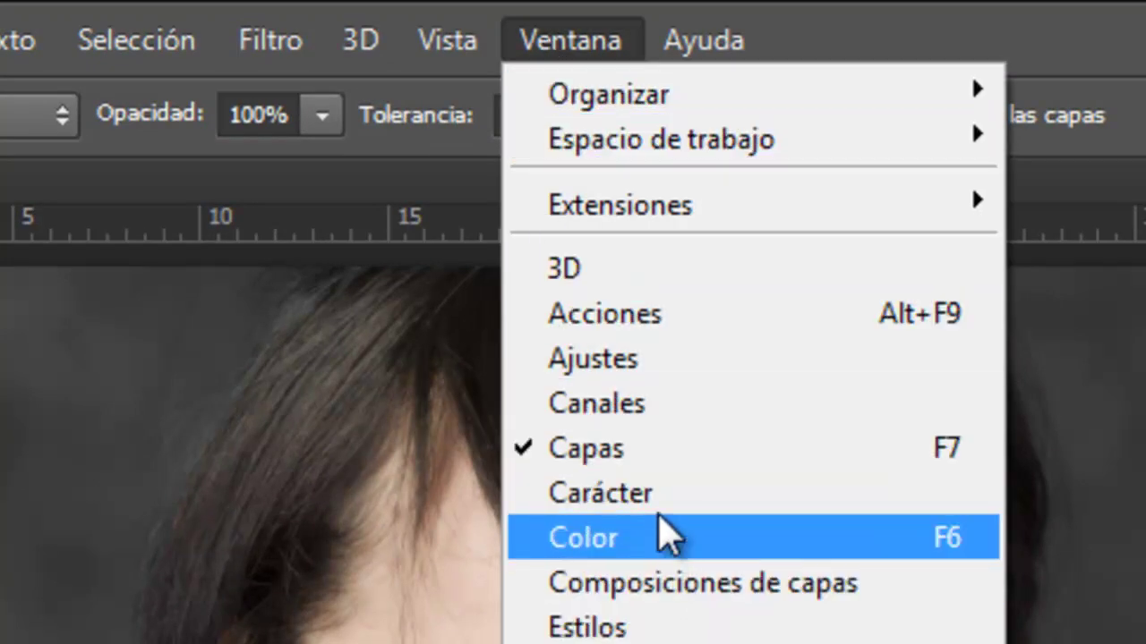
pyautogui.click(687, 318)
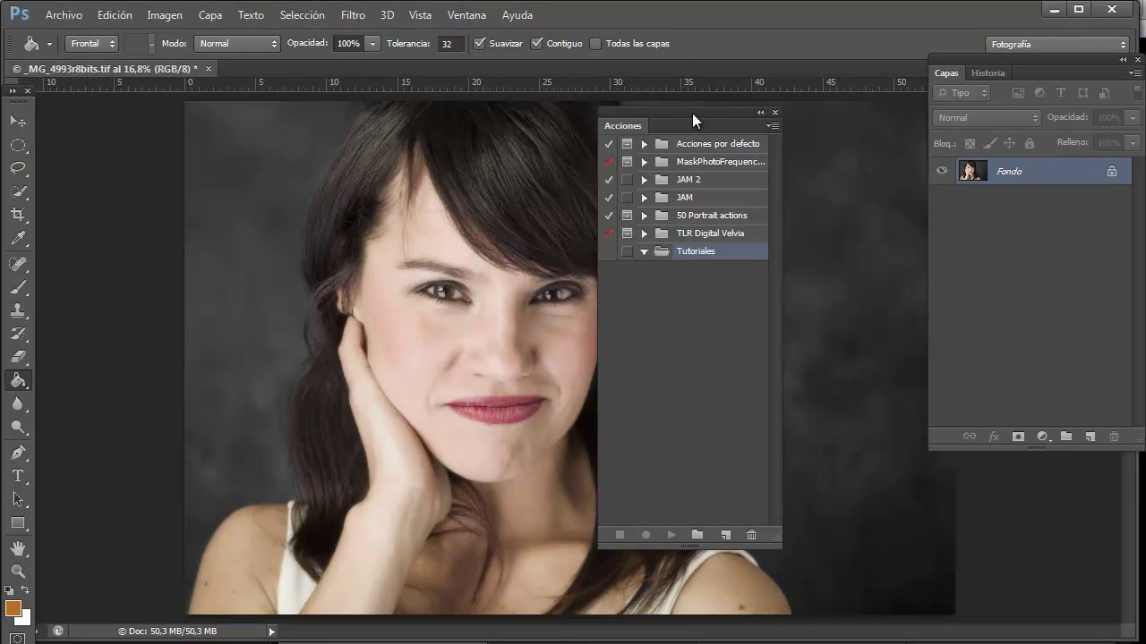
pyautogui.moveTo(692, 113)
pyautogui.mouseDown()
pyautogui.moveTo(787, 170)
pyautogui.moveTo(140, 104)
pyautogui.mouseUp()
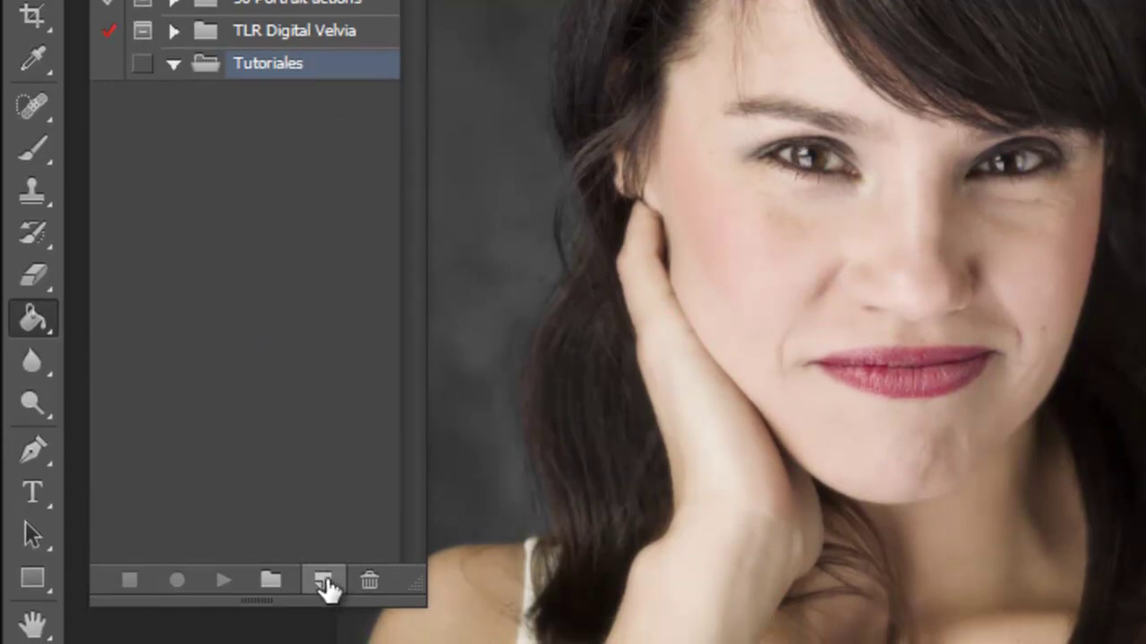
# Step: Create the action '530 p 50 enfoque' in the Tutoriales set and start recording
pyautogui.click(322, 584)
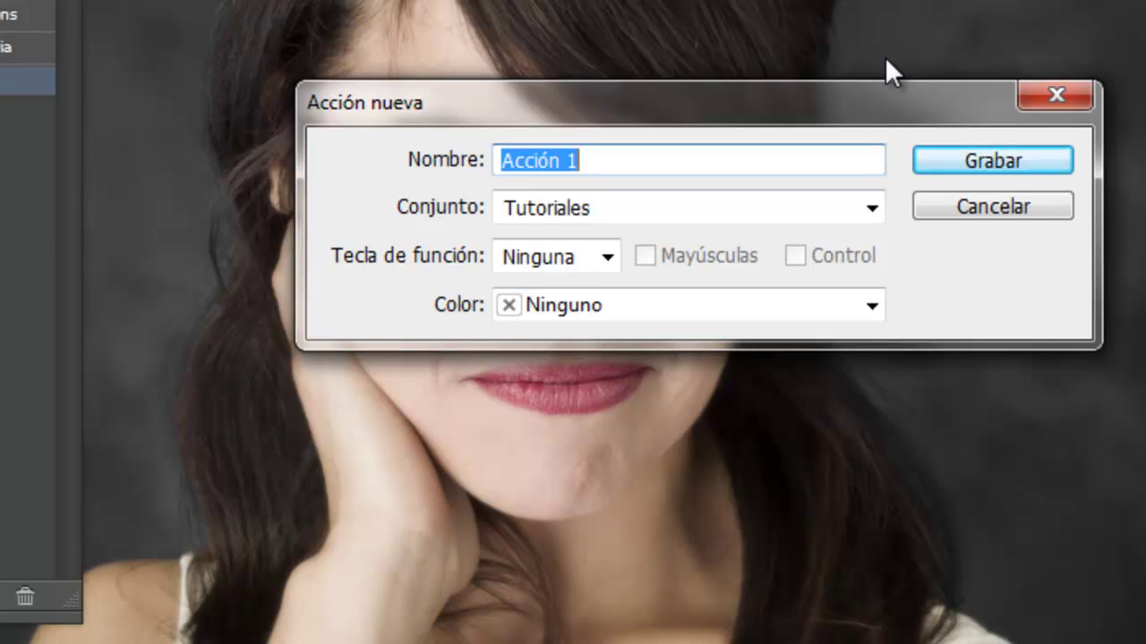
pyautogui.write('530 ')
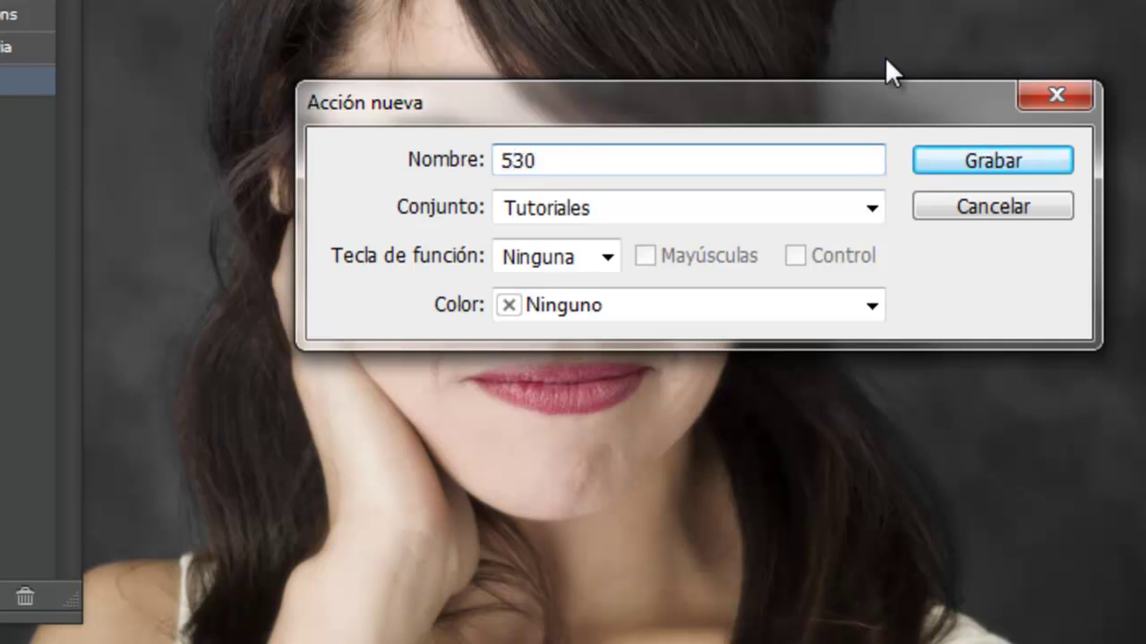
pyautogui.write('p')
pyautogui.write('59')
pyautogui.press('BackSpace')
pyautogui.write('0 ')
pyautogui.write('enfoque')
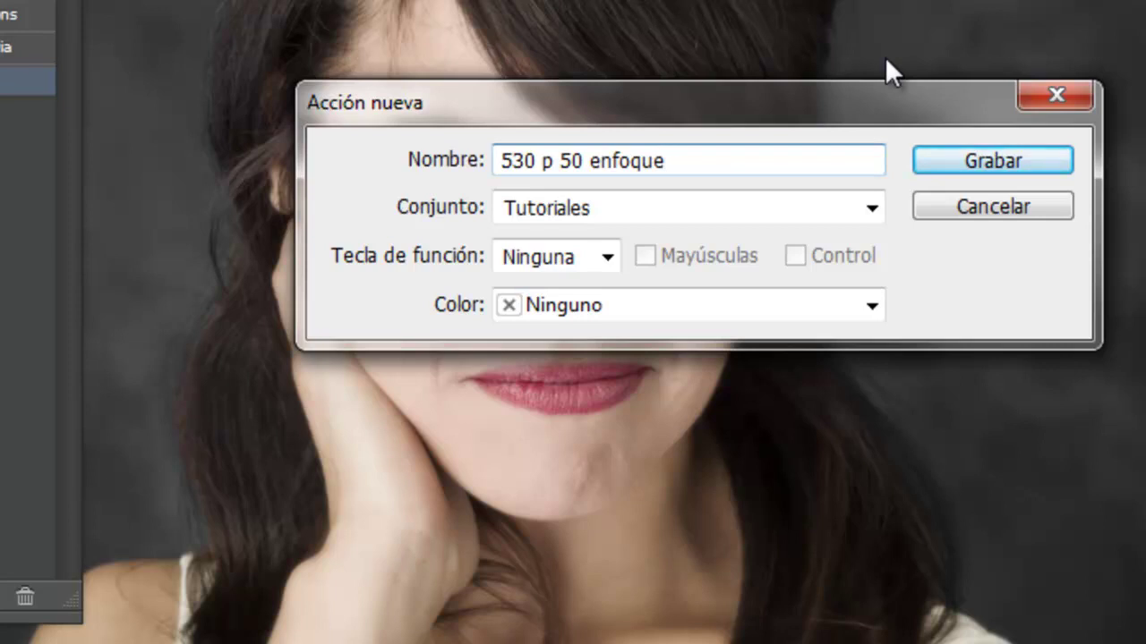
pyautogui.click(857, 215)
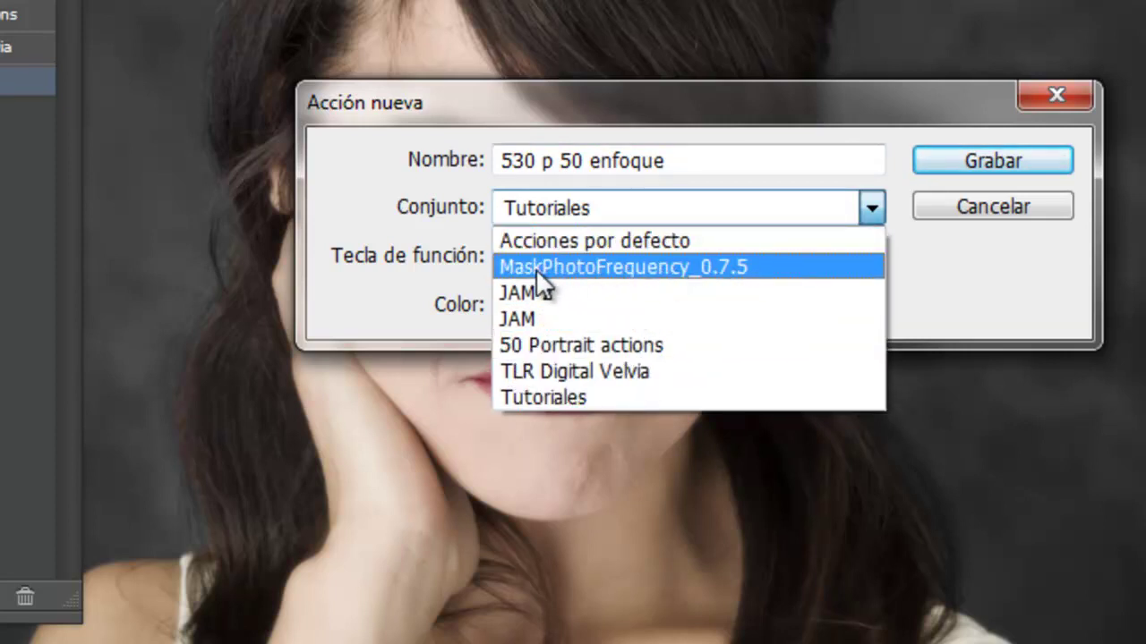
pyautogui.click(594, 398)
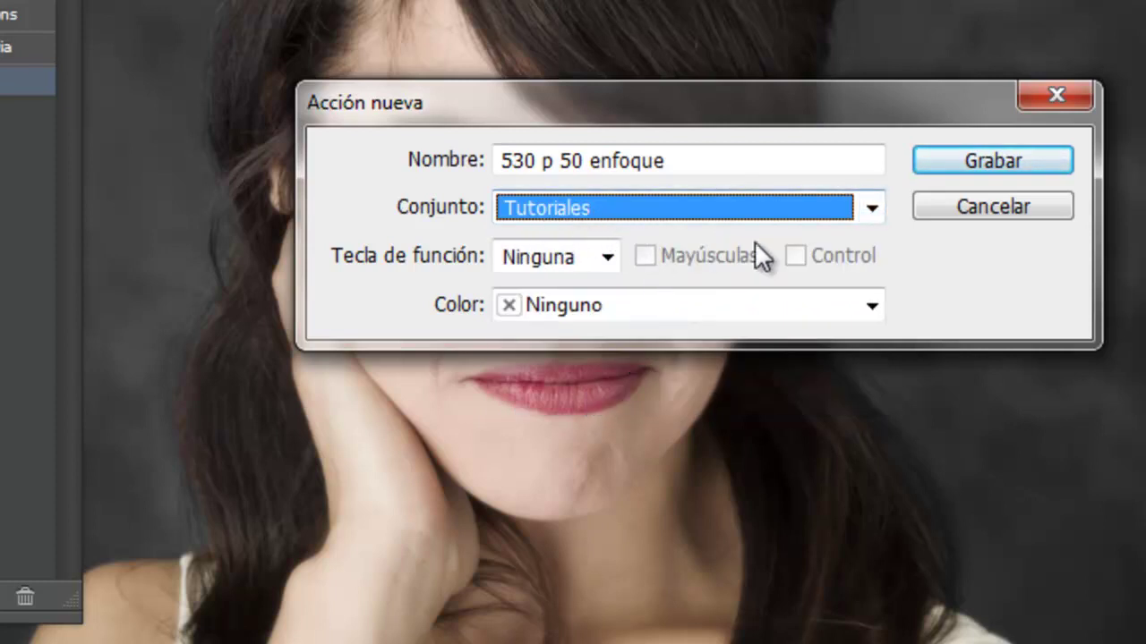
pyautogui.click(956, 160)
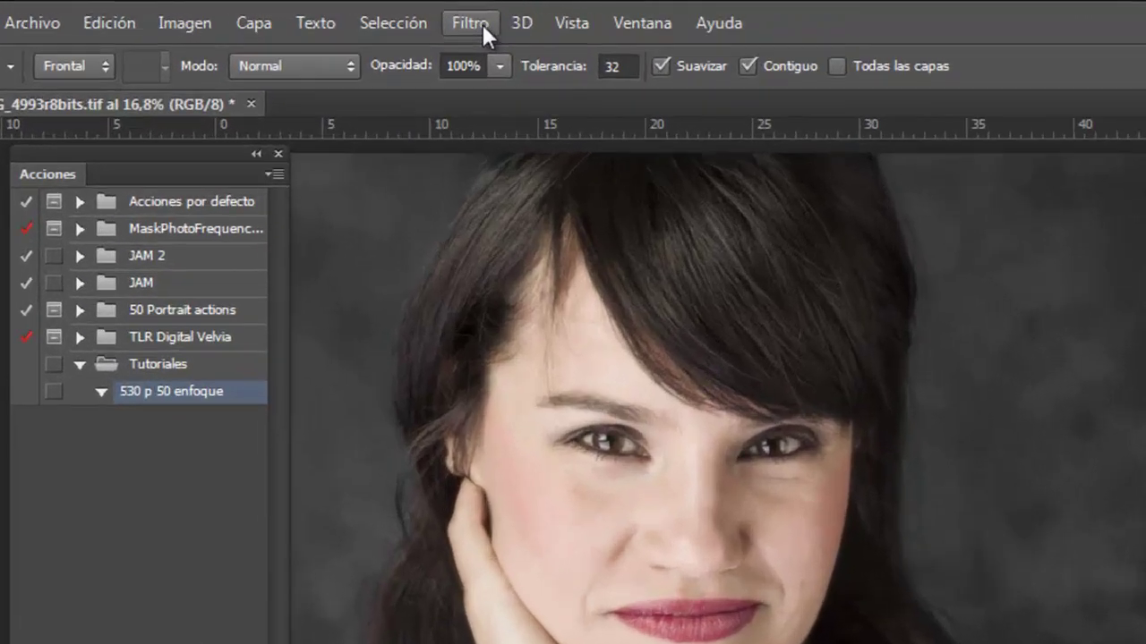
# Step: Resize the photo to 530 pixels wide at 72 resolution, keeping proportions constrained
pyautogui.click(361, 19)
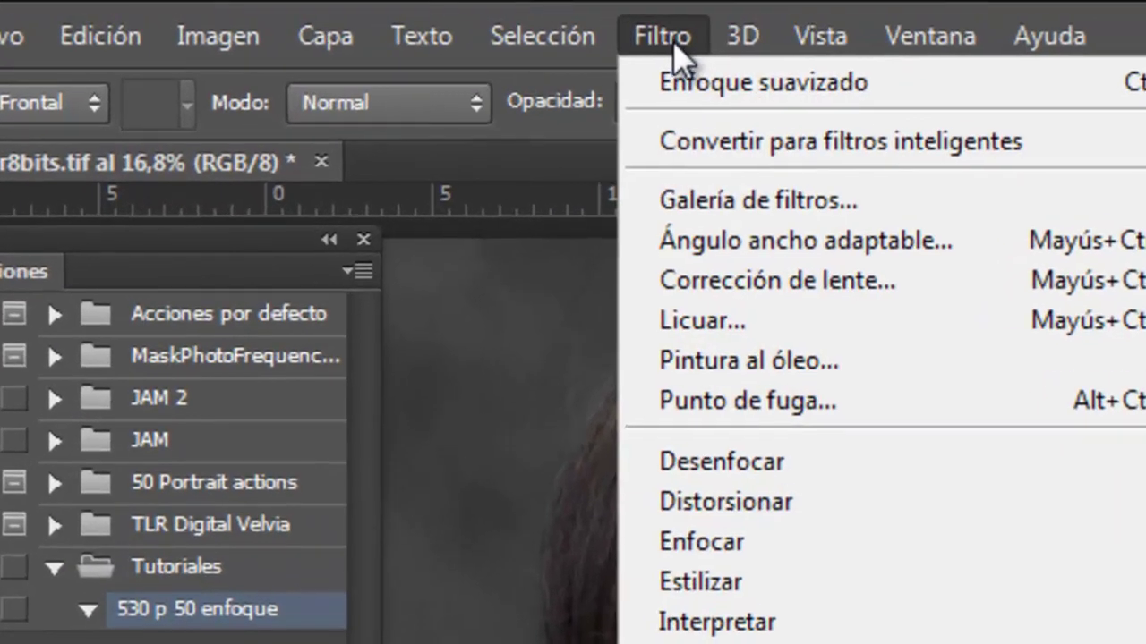
pyautogui.moveTo(217, 35)
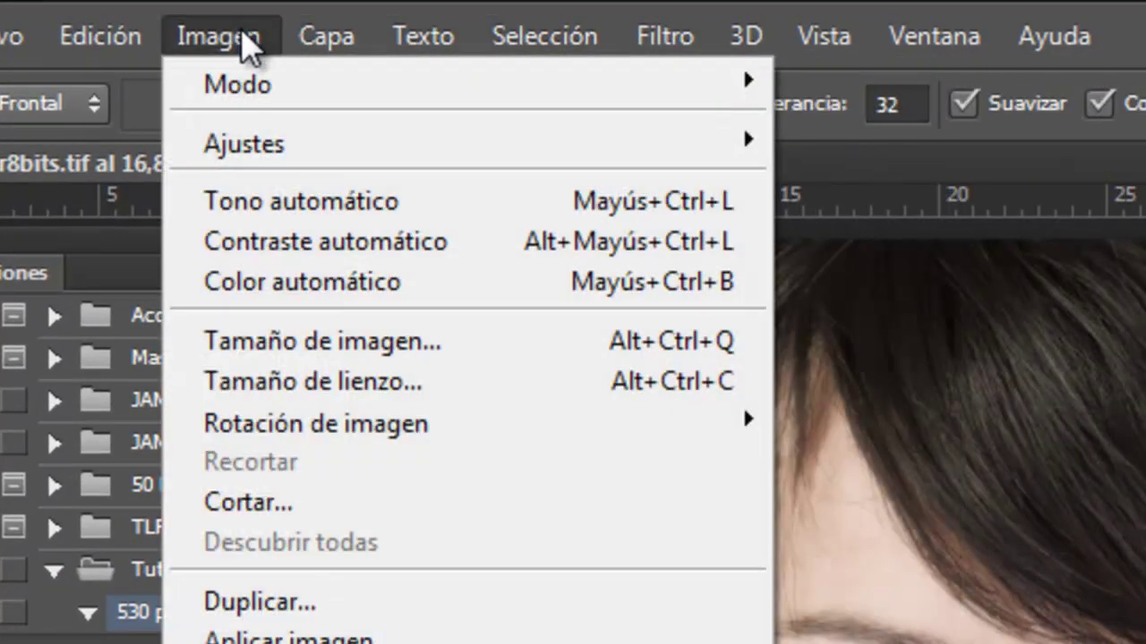
pyautogui.click(368, 347)
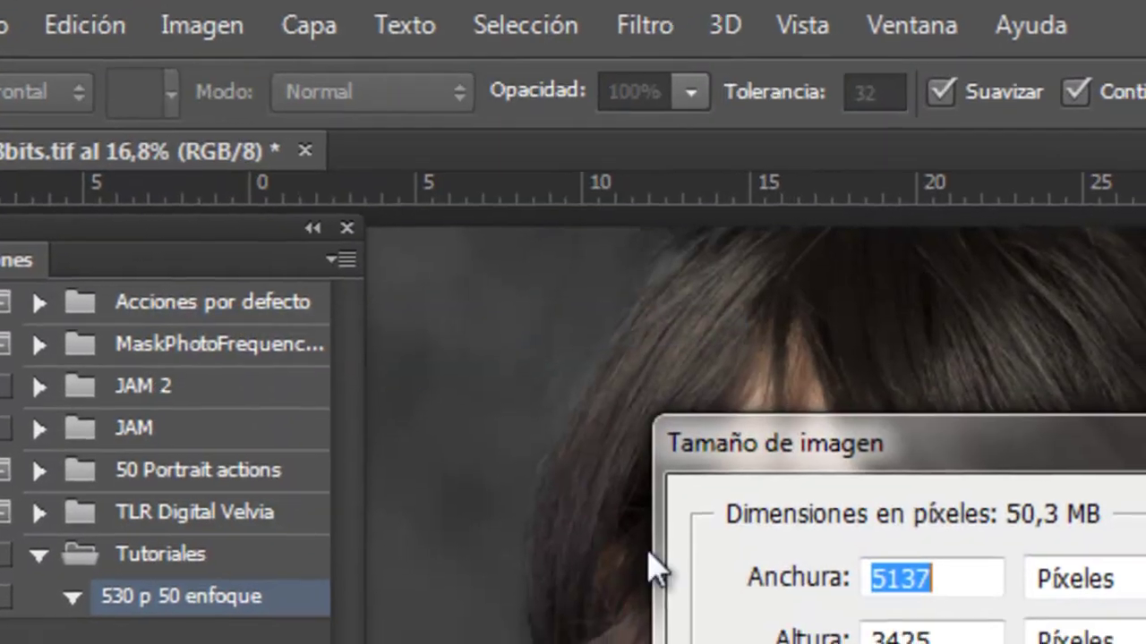
pyautogui.click(298, 410)
pyautogui.doubleClick(298, 410)
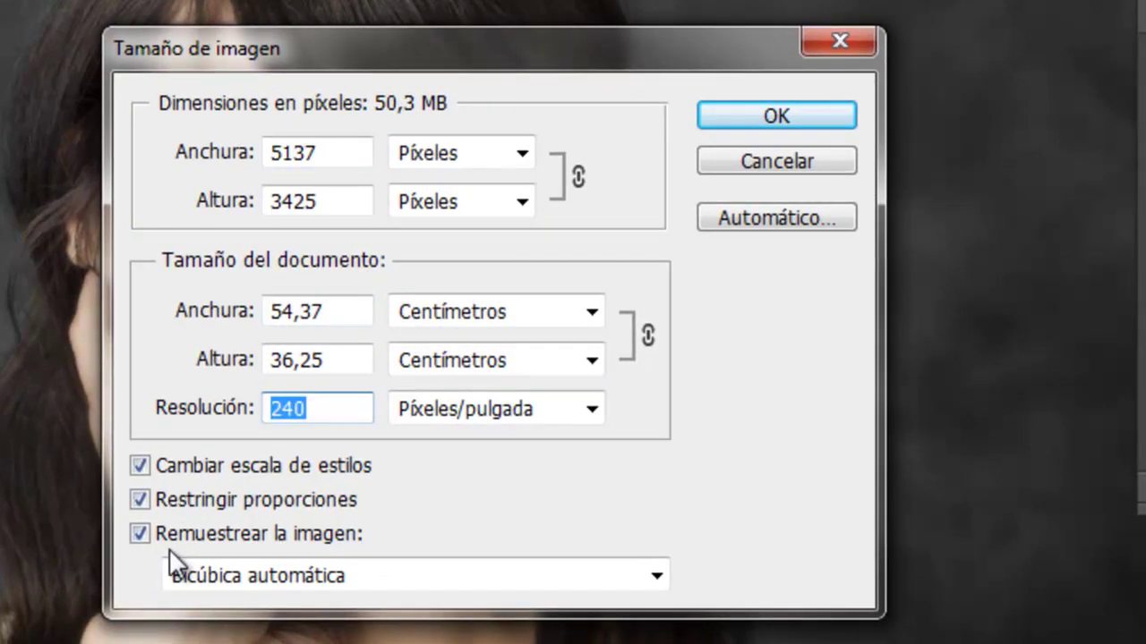
pyautogui.write('7')
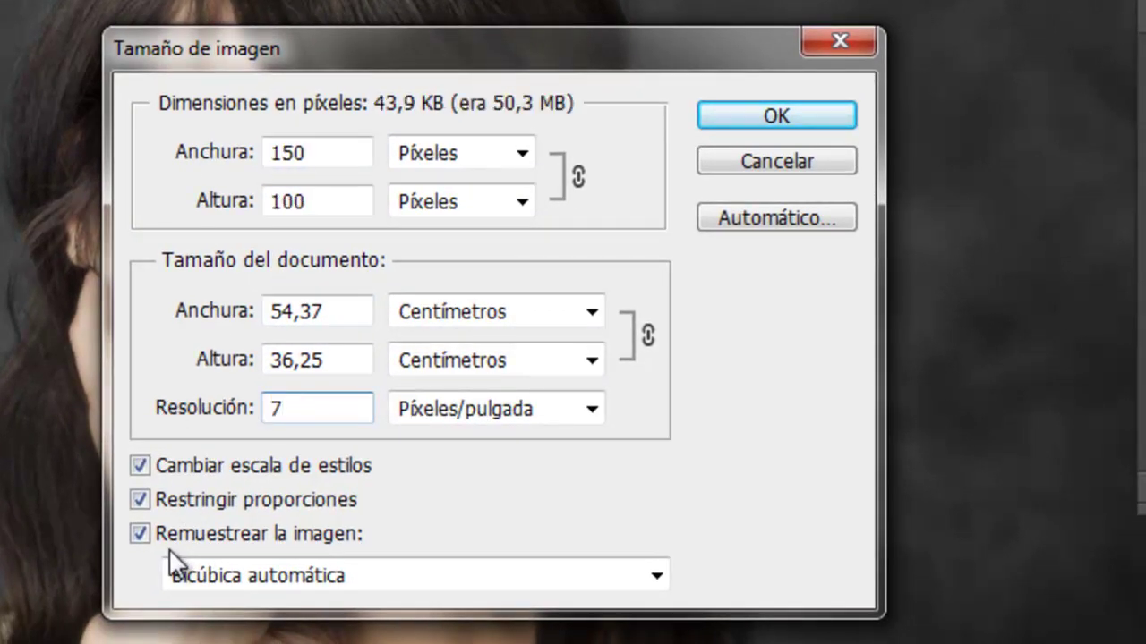
pyautogui.write('2')
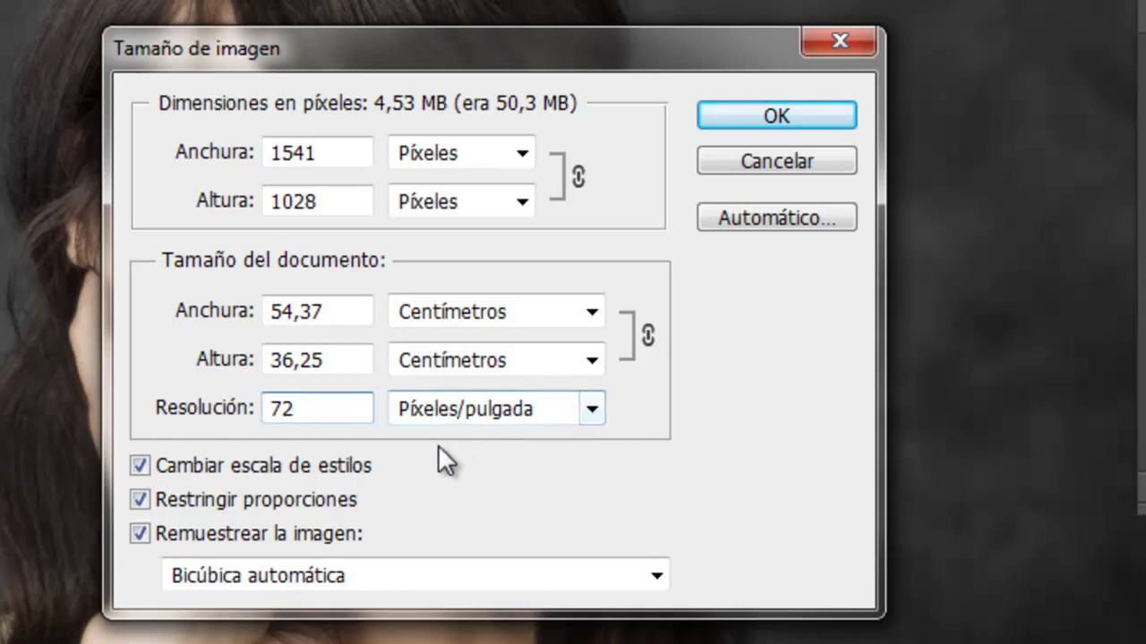
pyautogui.hotkey('ctrl', 'a')
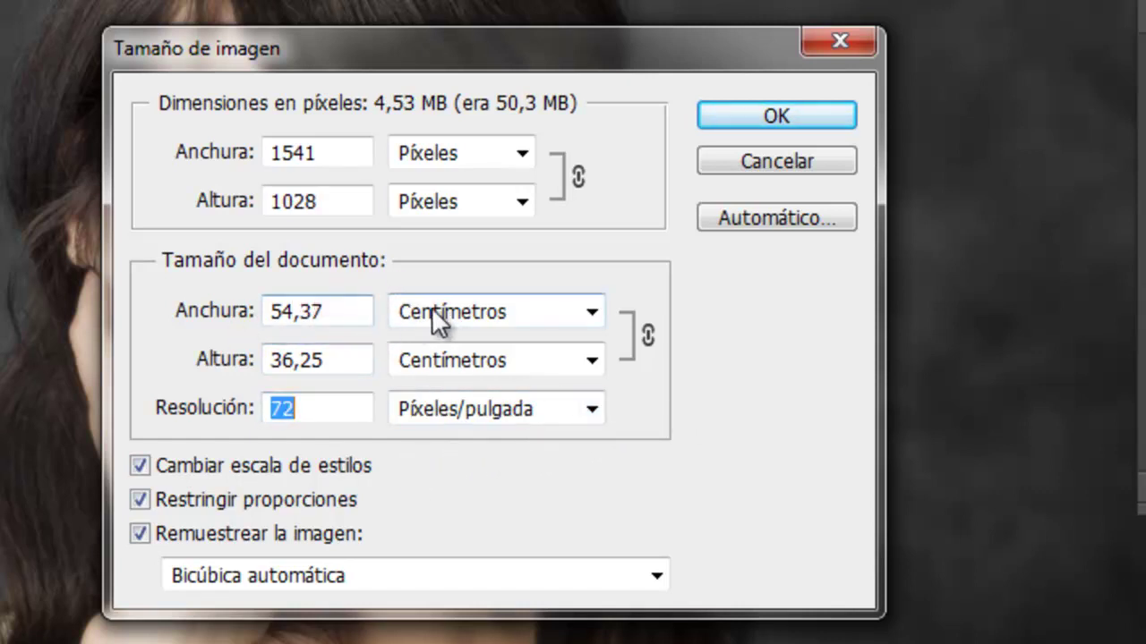
pyautogui.click(469, 313)
pyautogui.click(483, 442)
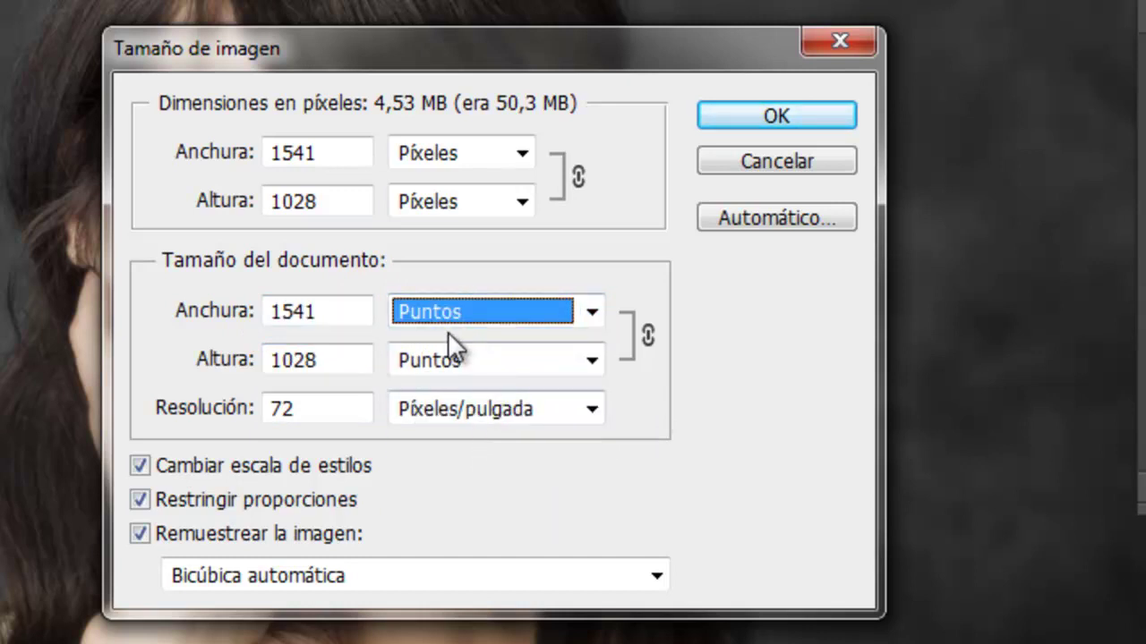
pyautogui.click(357, 315)
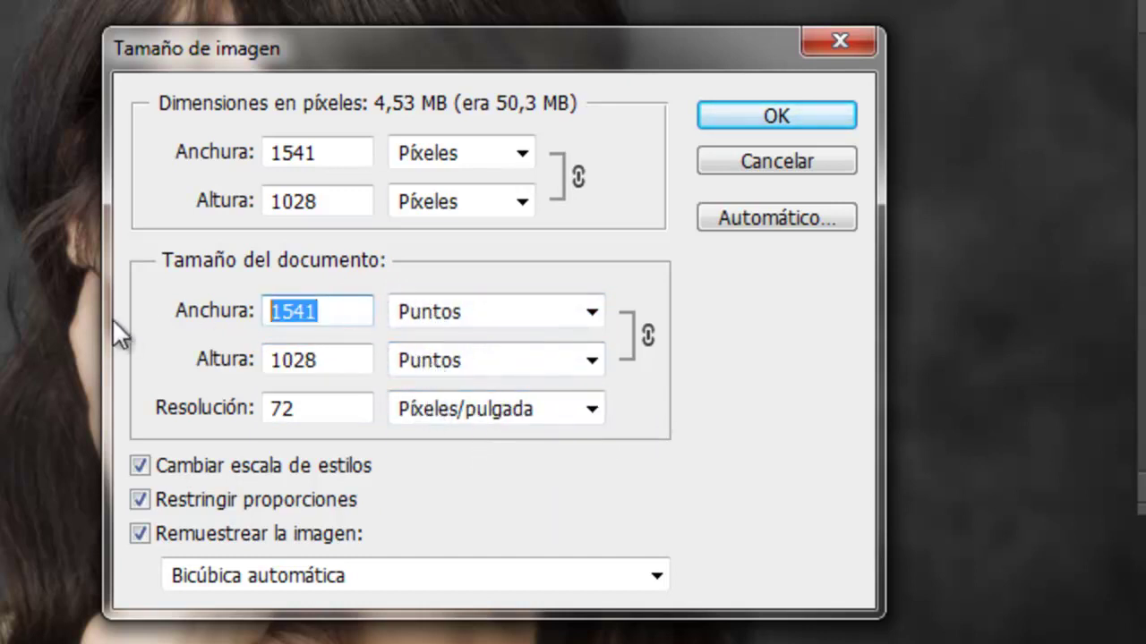
pyautogui.write('5')
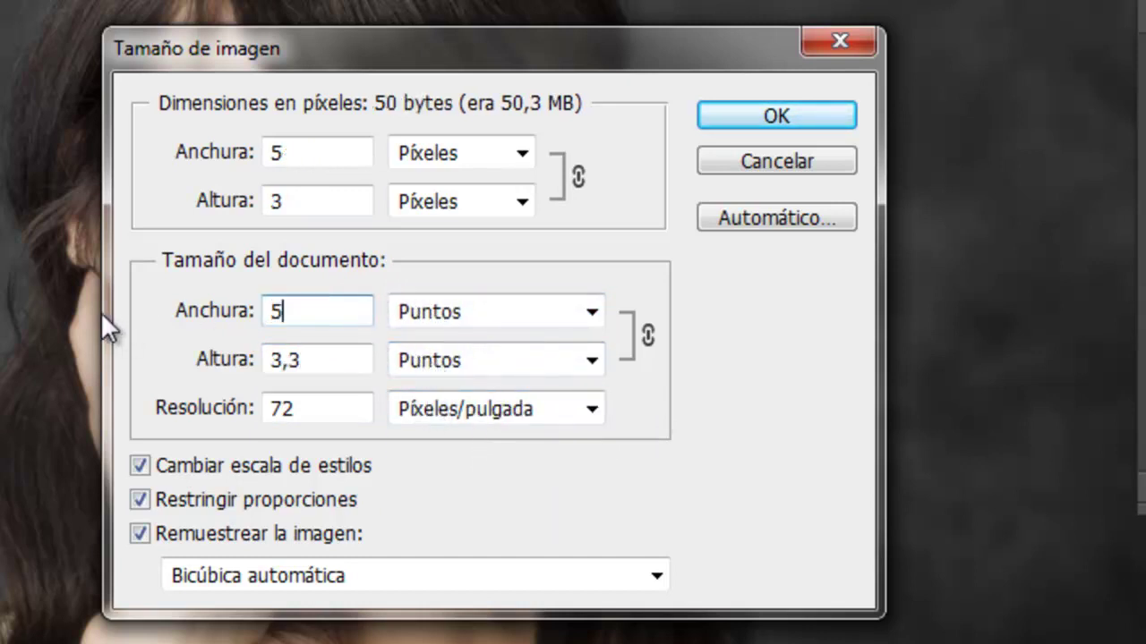
pyautogui.write('30')
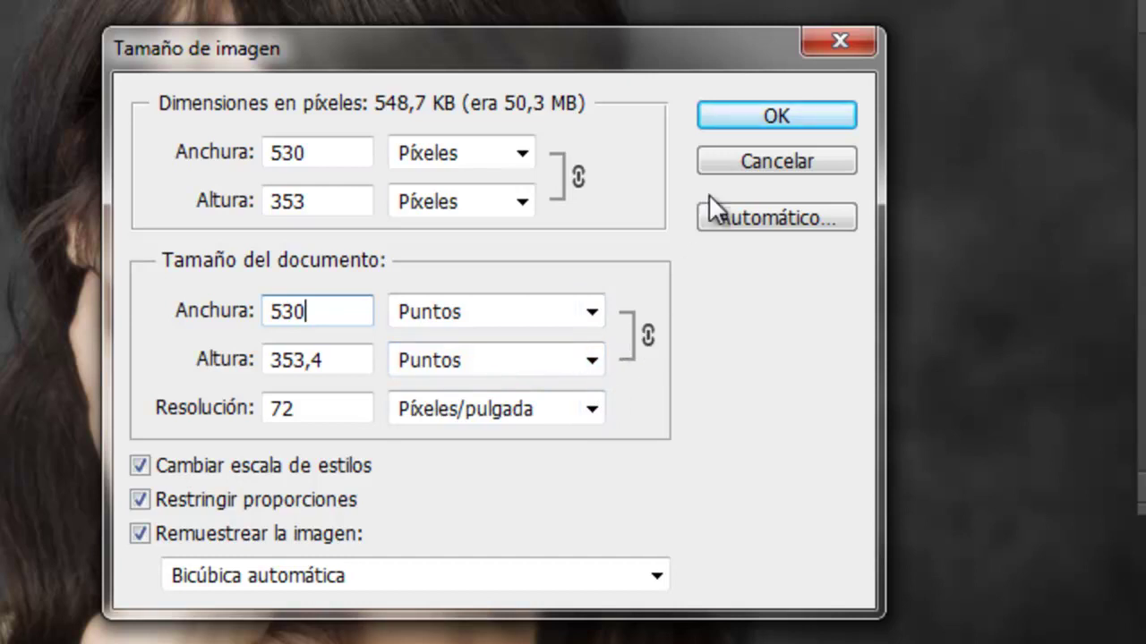
pyautogui.click(767, 129)
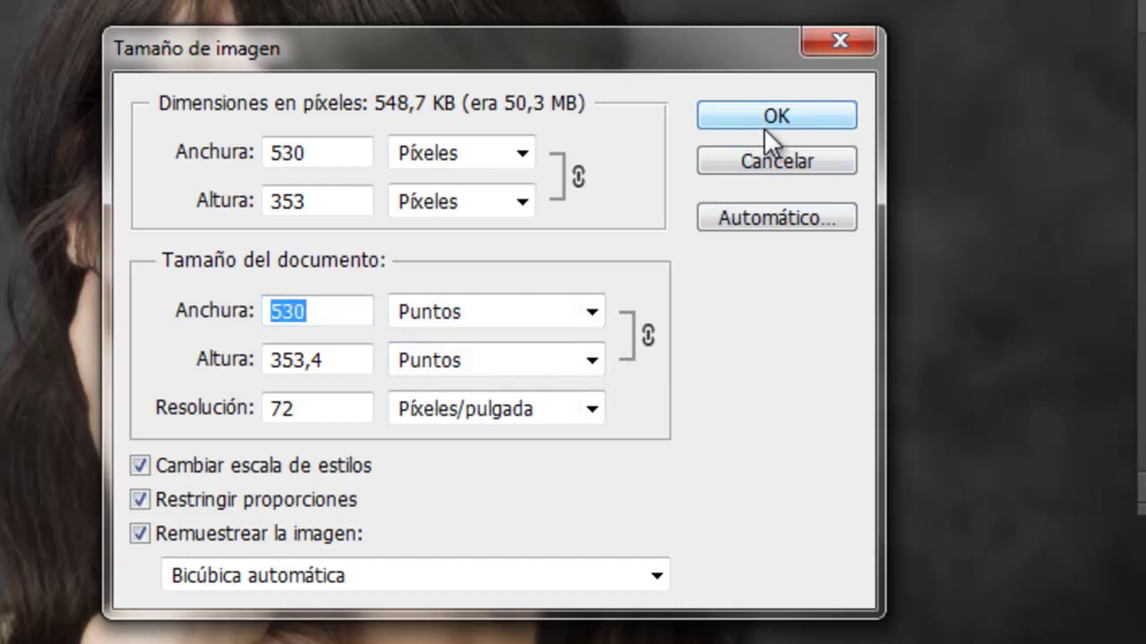
pyautogui.click(767, 125)
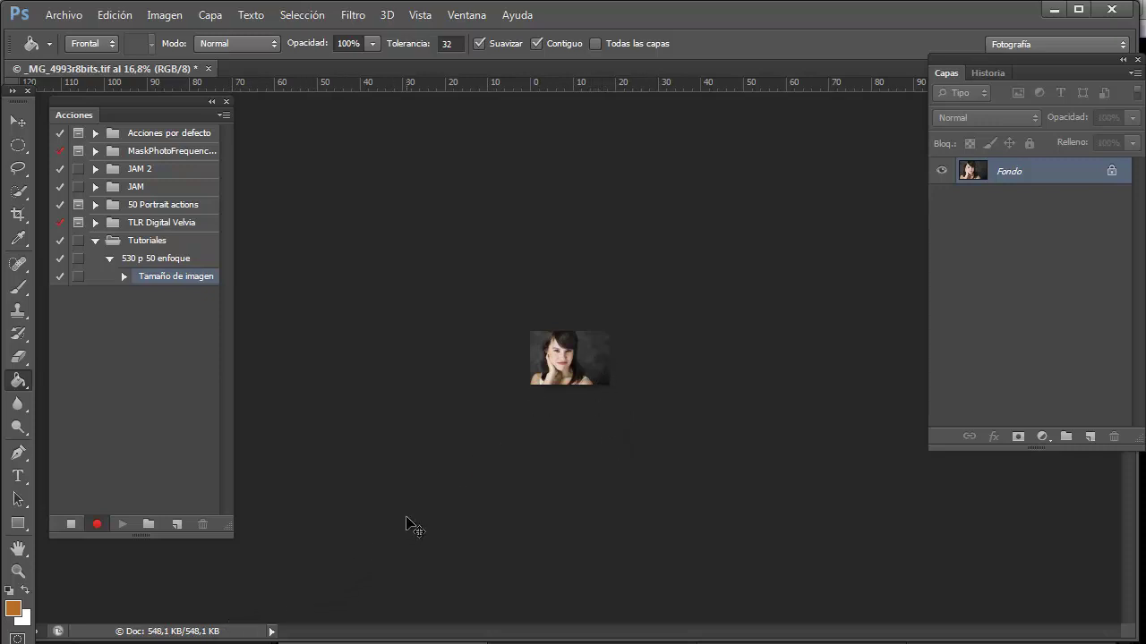
# Step: At 100% view, apply Enfoque suavizado with 51% amount and 0,5 px radius
pyautogui.hotkey('ctrl', '1')
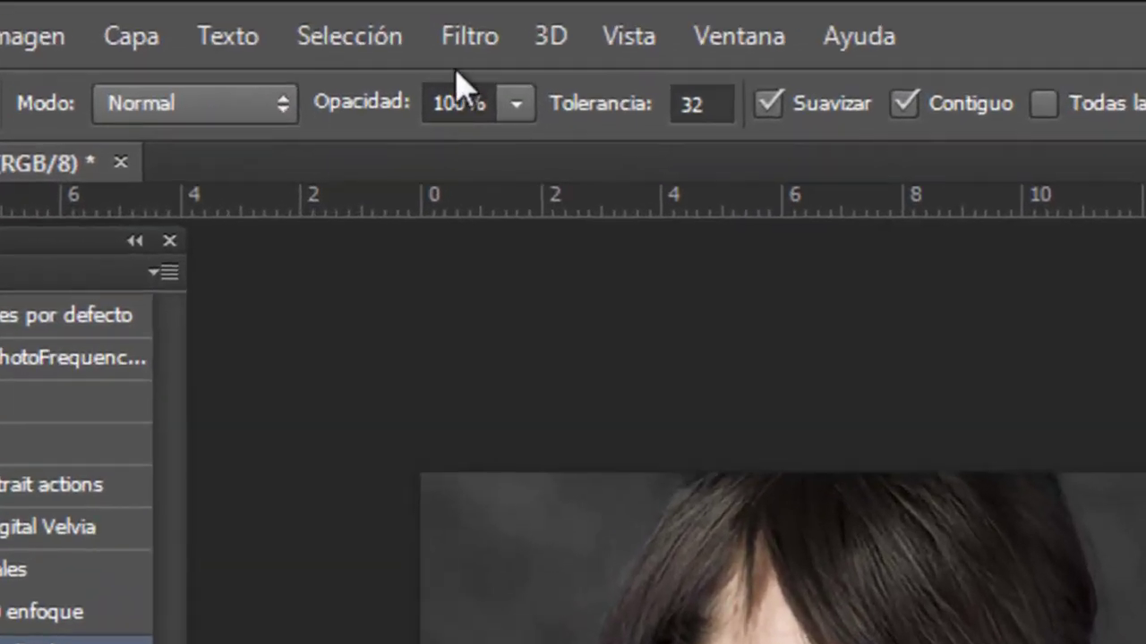
pyautogui.click(467, 40)
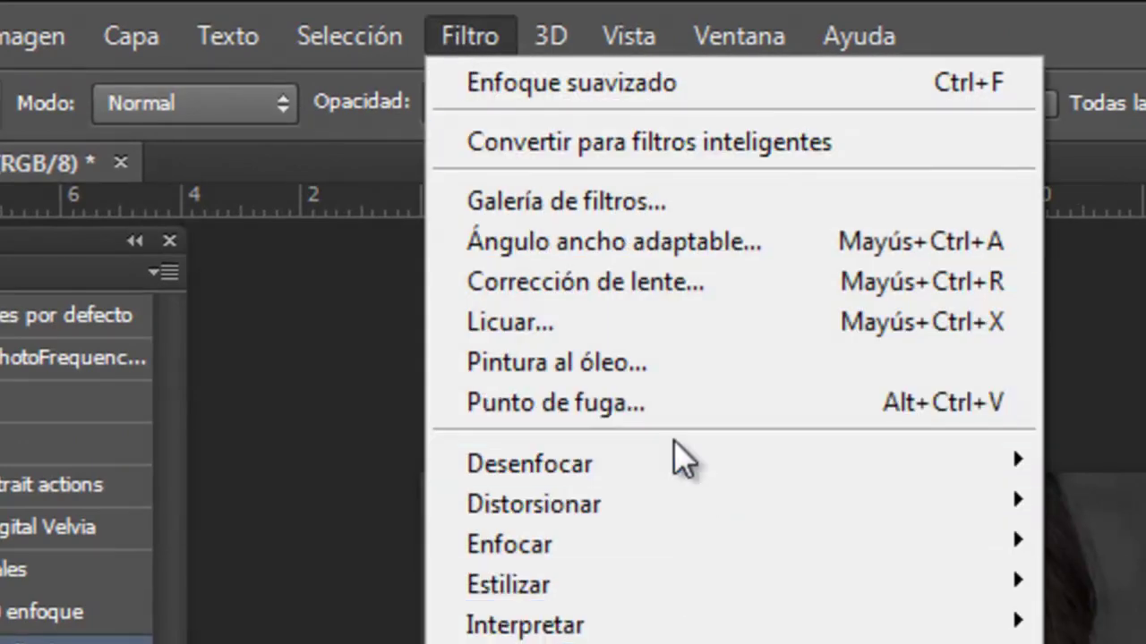
pyautogui.moveTo(525, 348)
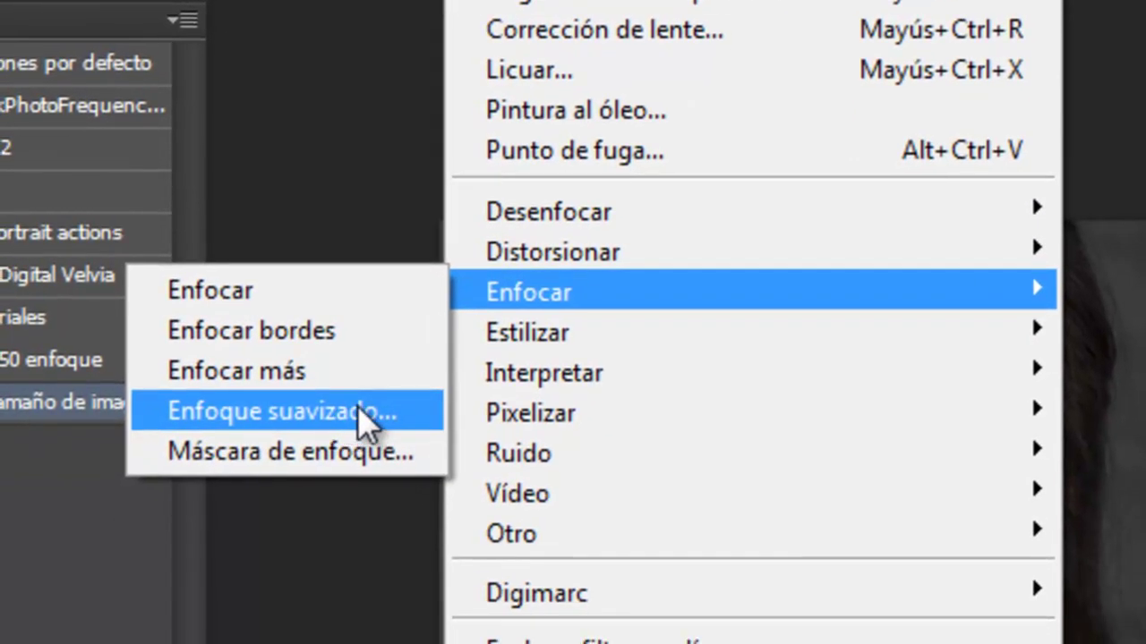
pyautogui.click(360, 411)
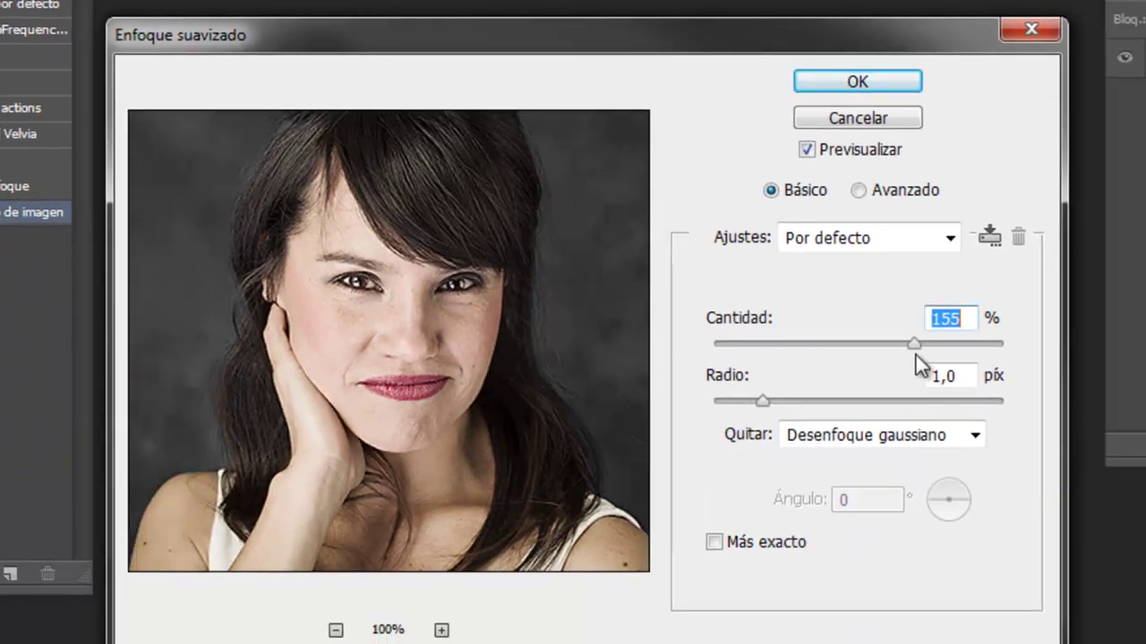
pyautogui.moveTo(914, 346); pyautogui.dragTo(792, 347)
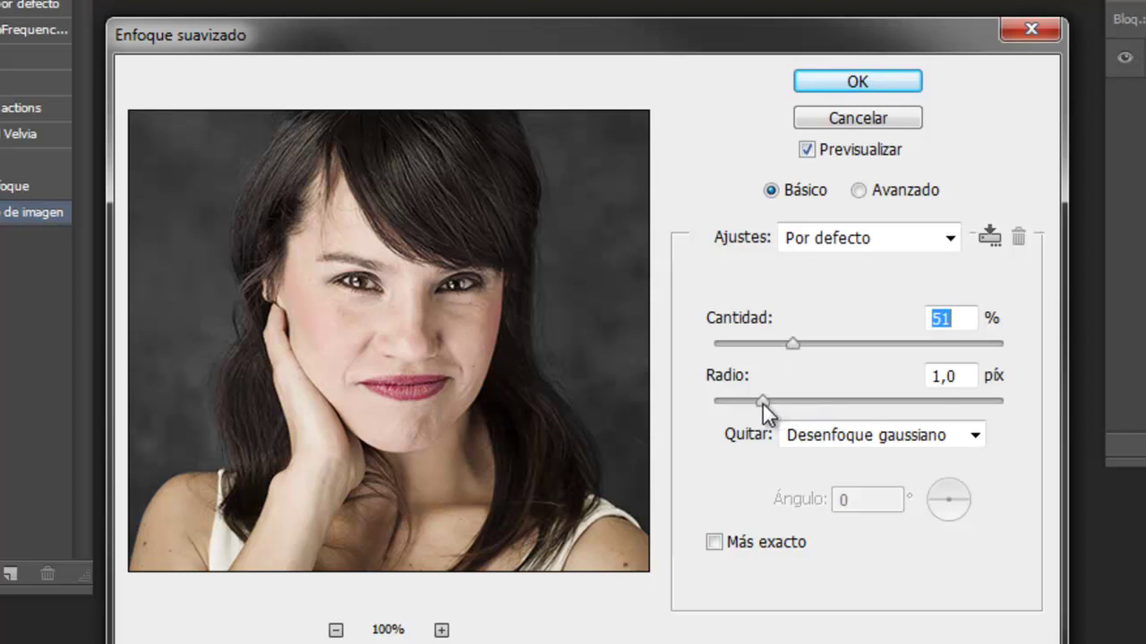
pyautogui.moveTo(760, 402); pyautogui.dragTo(749, 403)
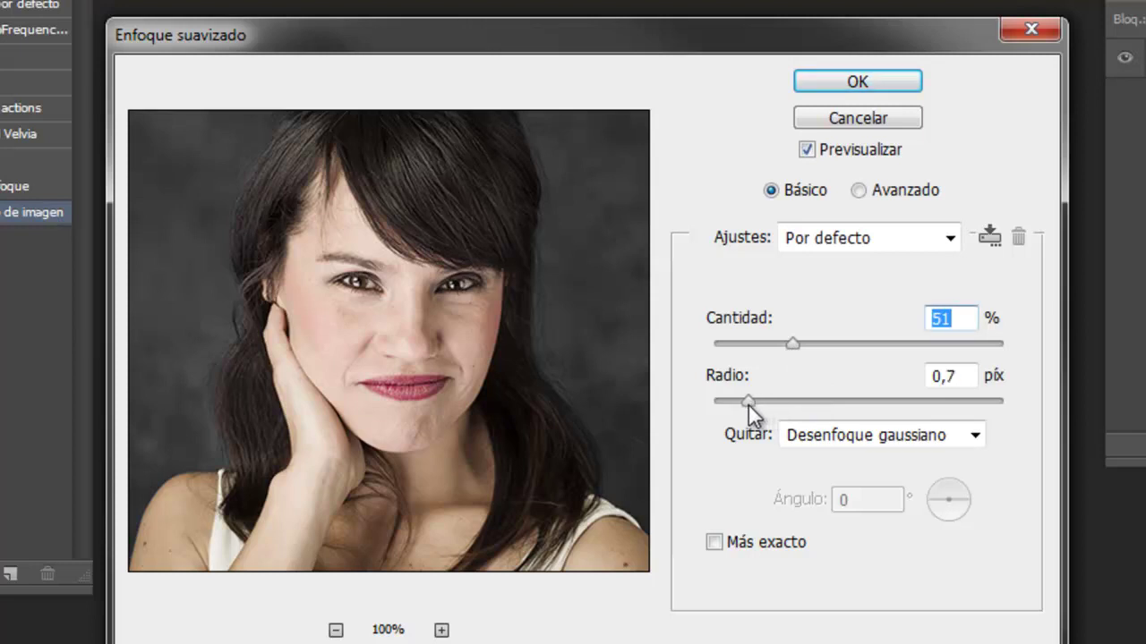
pyautogui.press('Tab')
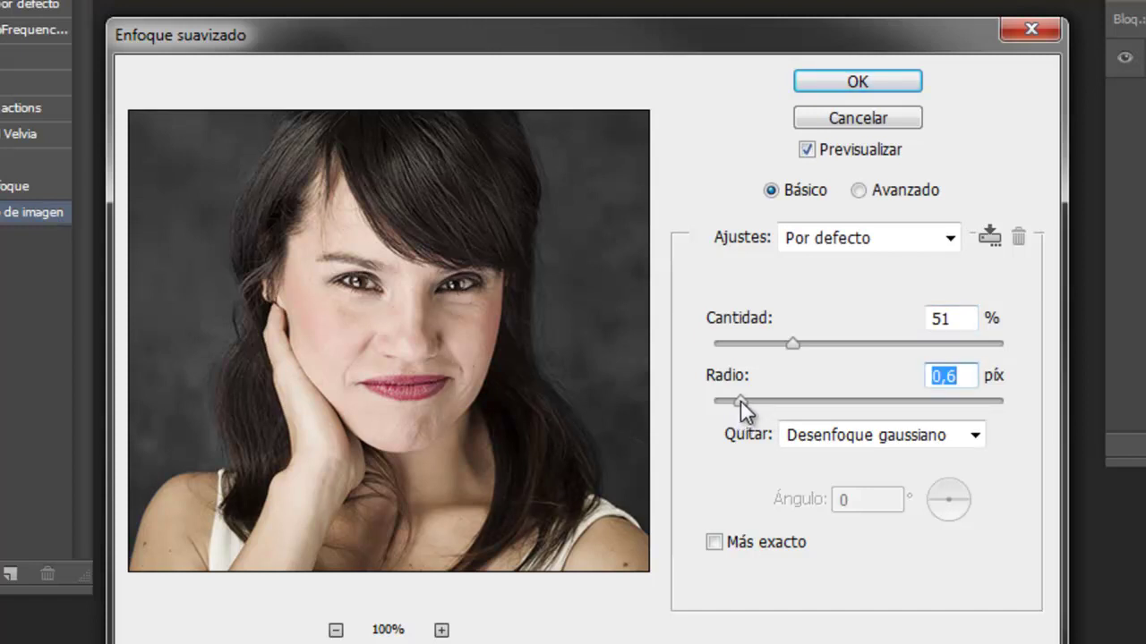
pyautogui.moveTo(741, 400); pyautogui.dragTo(735, 401)
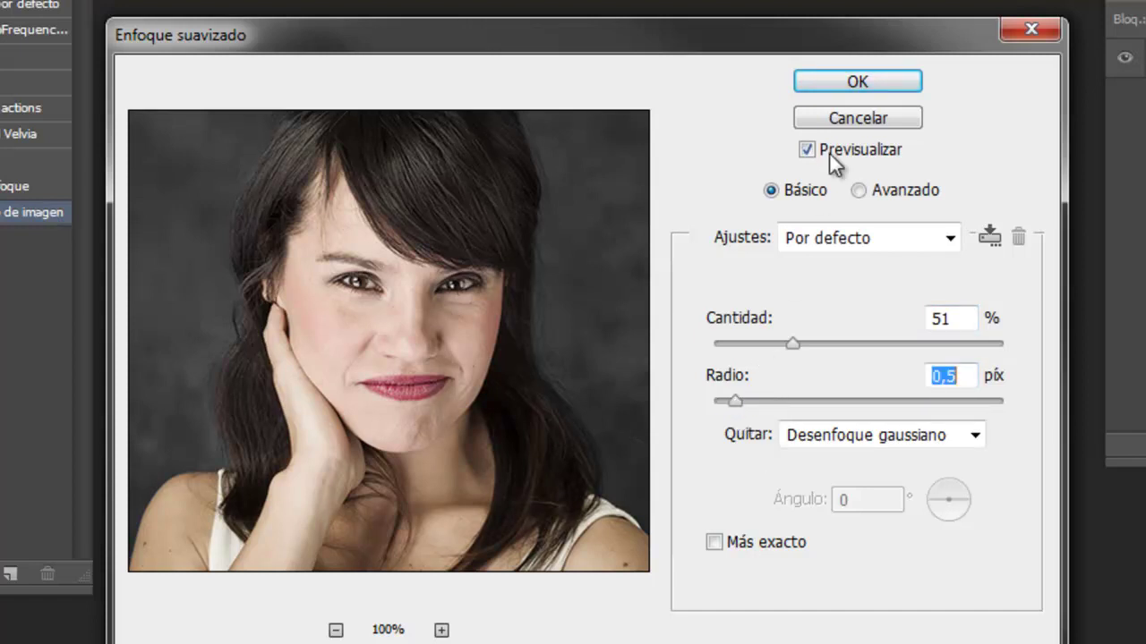
pyautogui.click(856, 86)
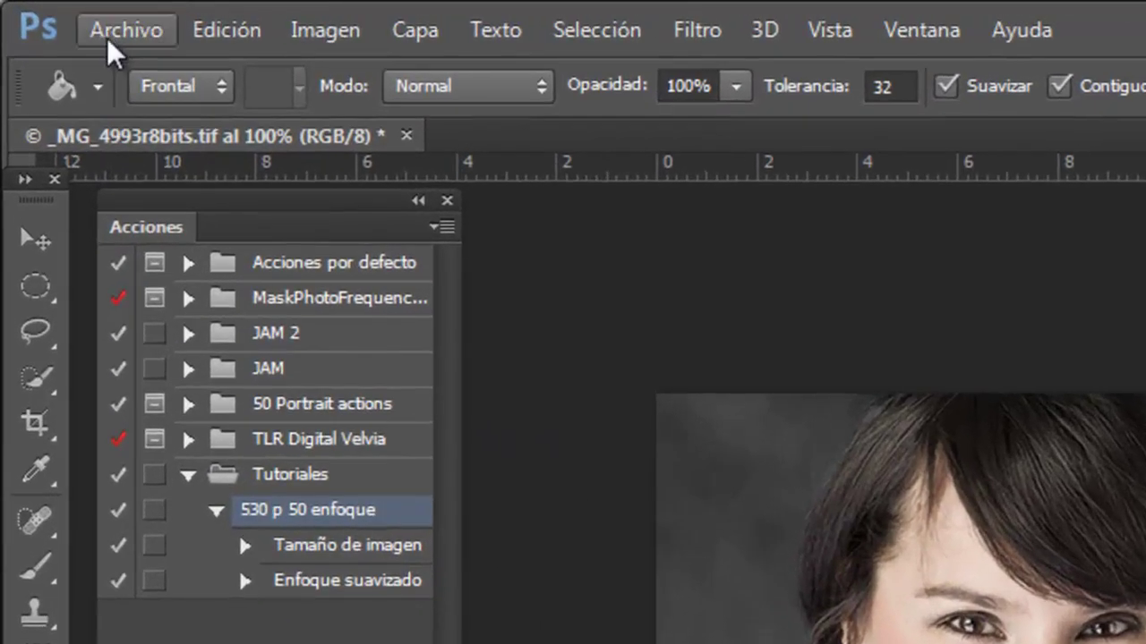
# Step: Export the photo as JPEG via Guardar para Web and stop recording the action
pyautogui.click(63, 15)
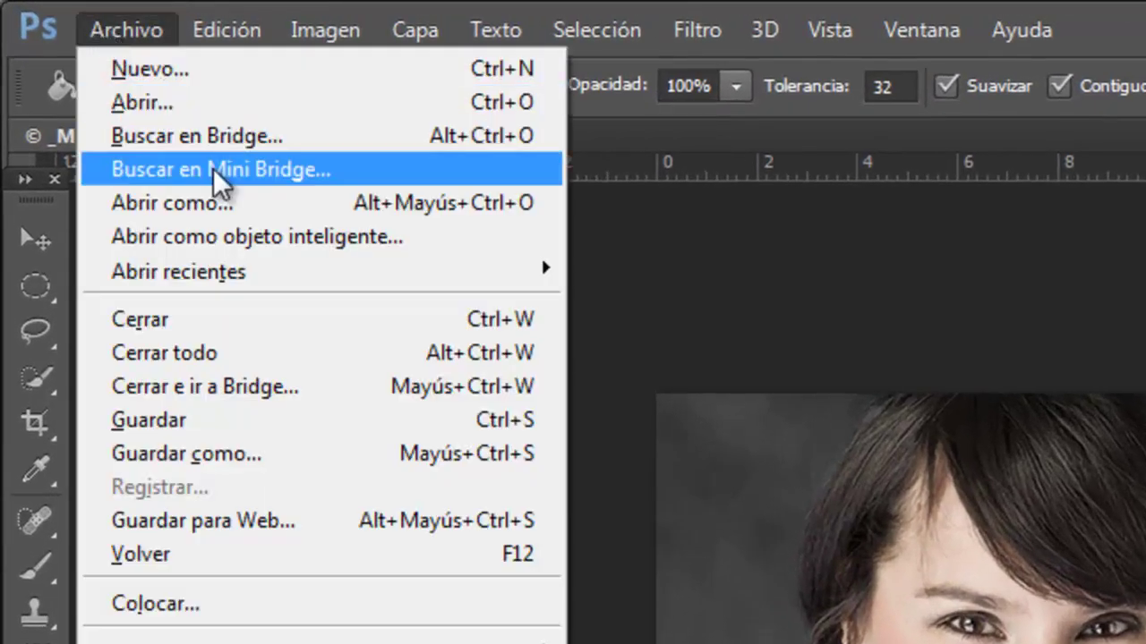
pyautogui.click(274, 521)
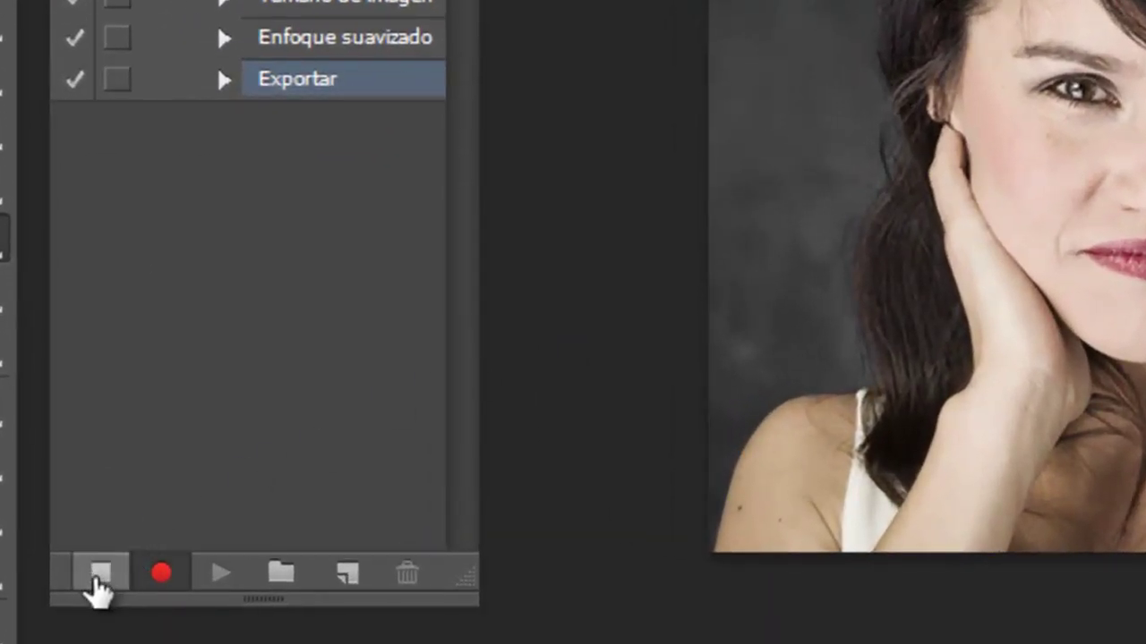
pyautogui.click(100, 578)
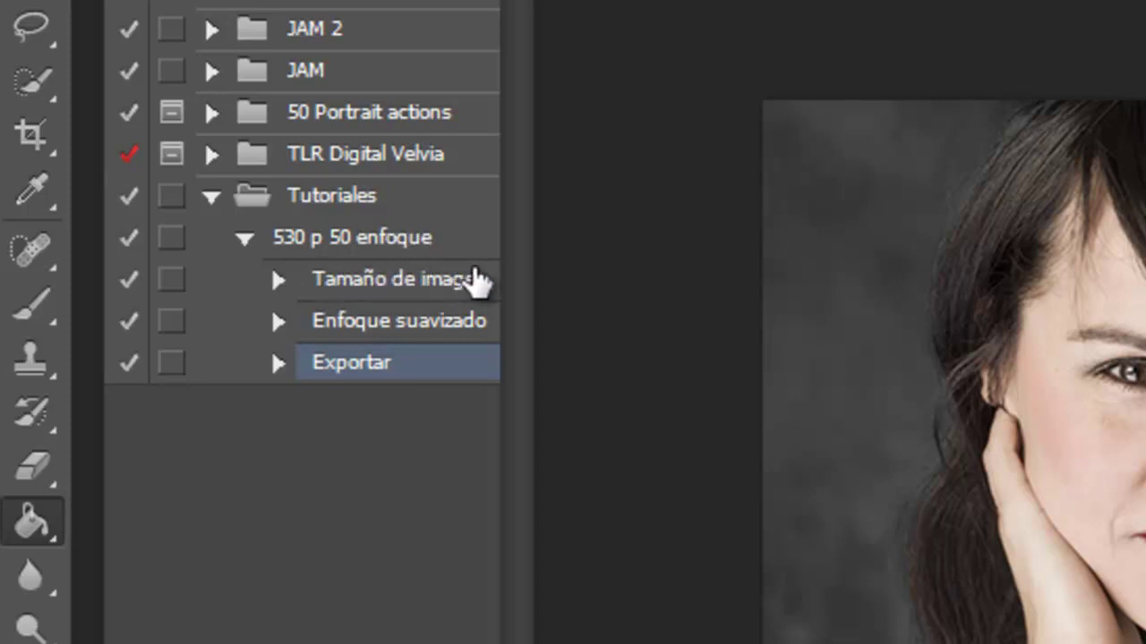
pyautogui.click(277, 280)
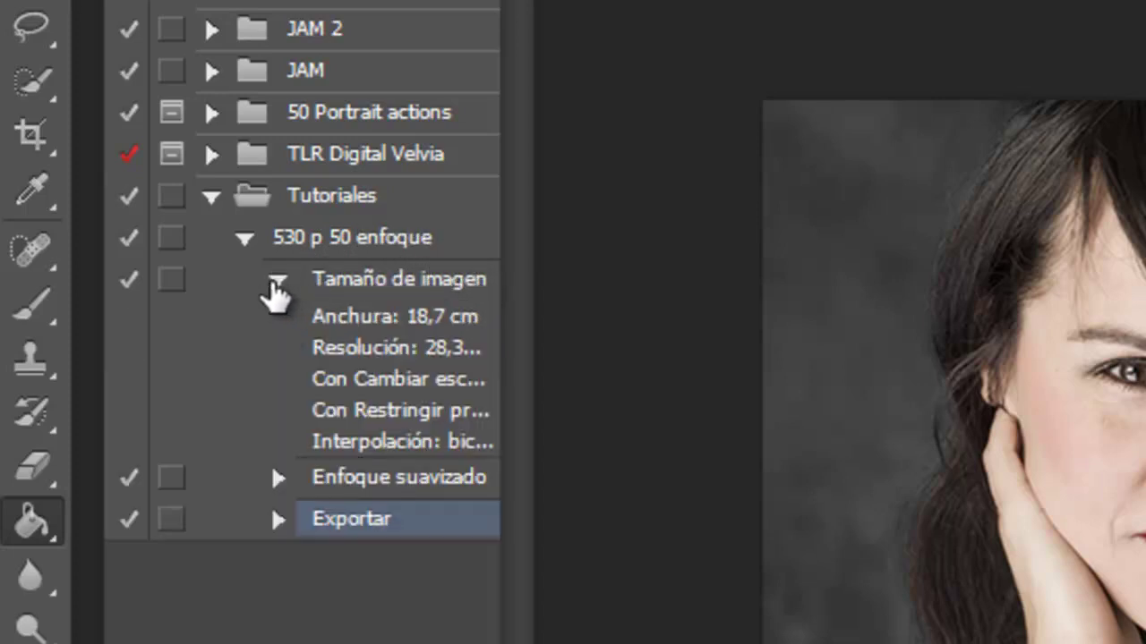
pyautogui.click(276, 283)
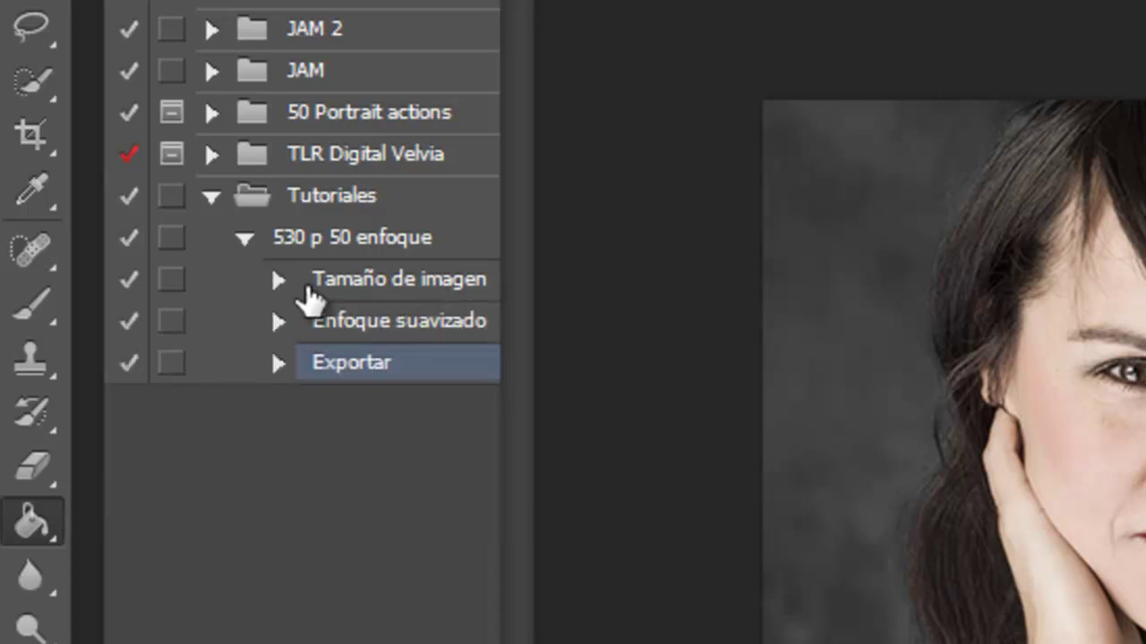
pyautogui.click(278, 322)
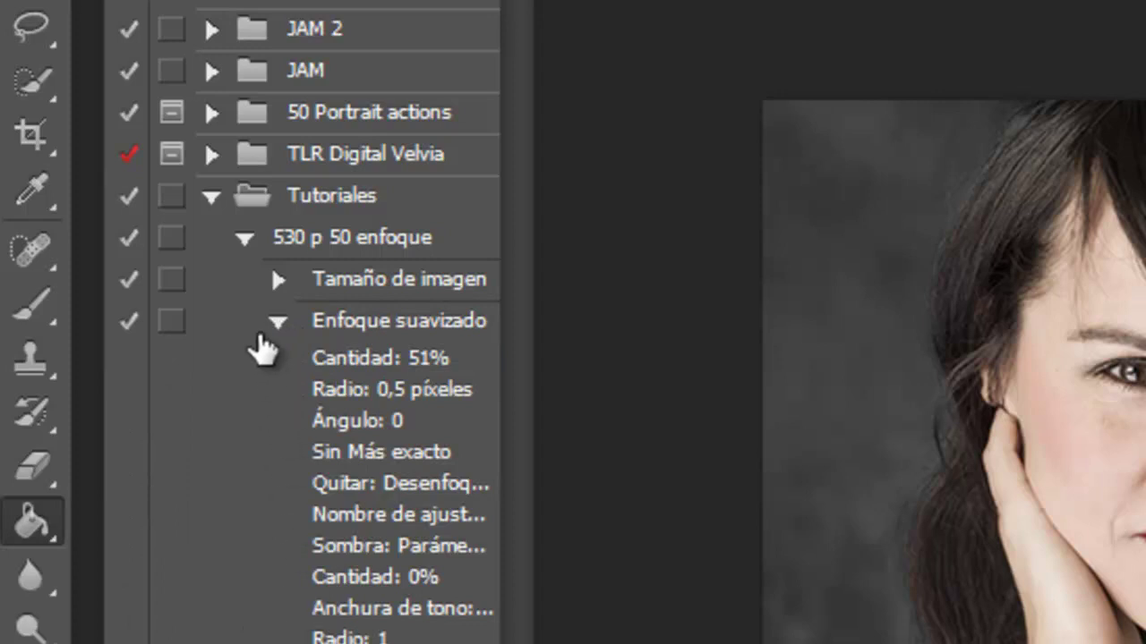
pyautogui.click(281, 323)
pyautogui.click(278, 364)
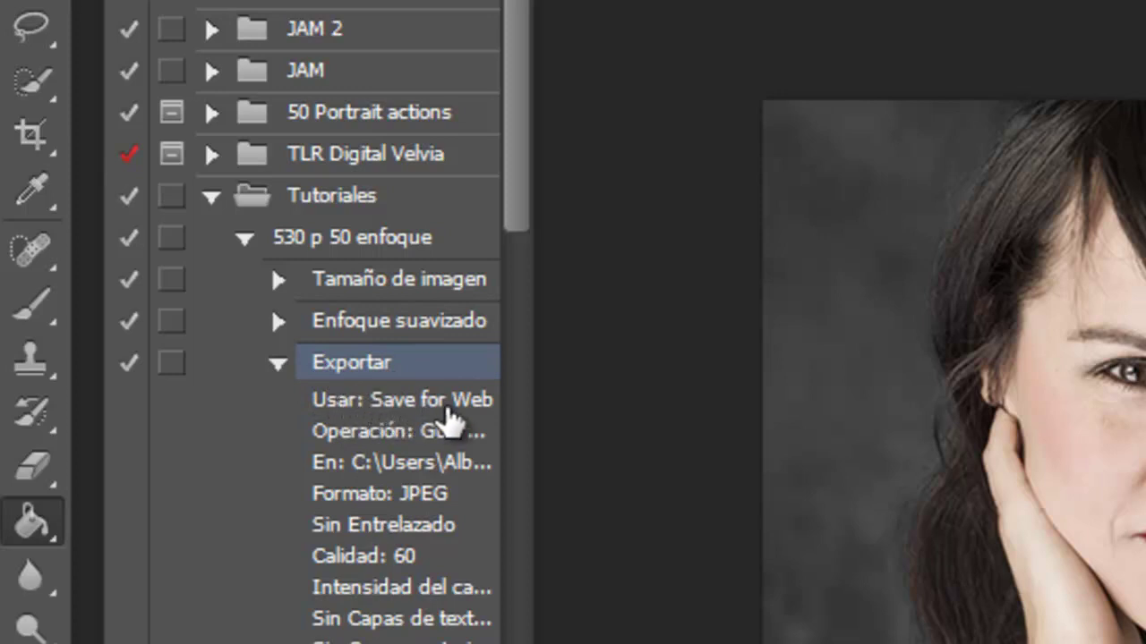
pyautogui.click(279, 363)
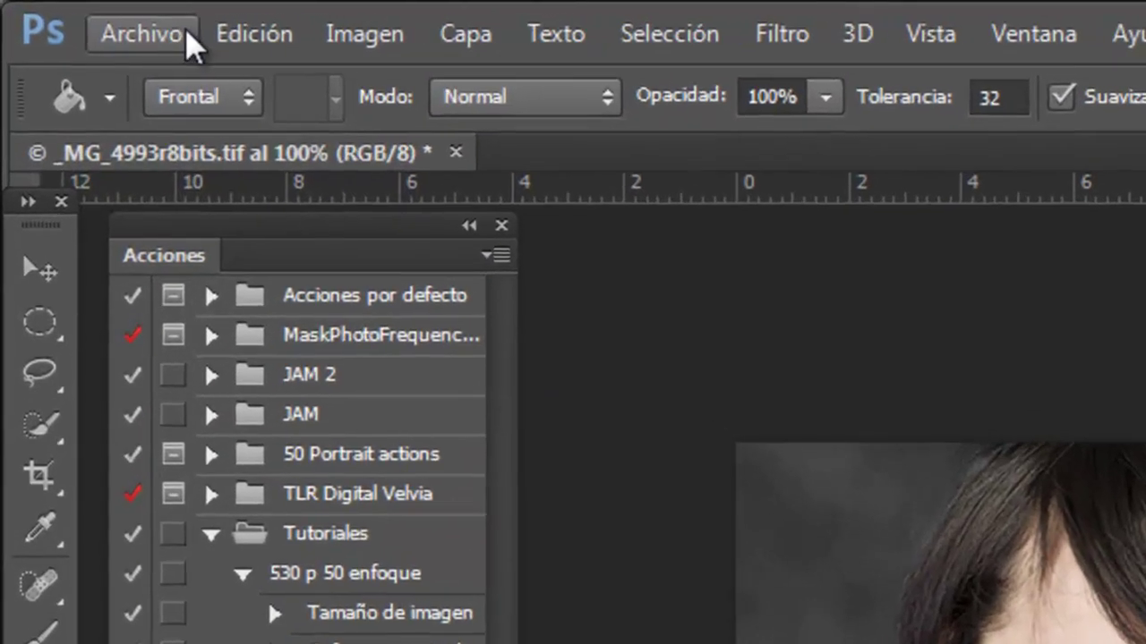
# Step: Start a new droplet from Archivo > Automatizar > Crear droplet
pyautogui.click(71, 17)
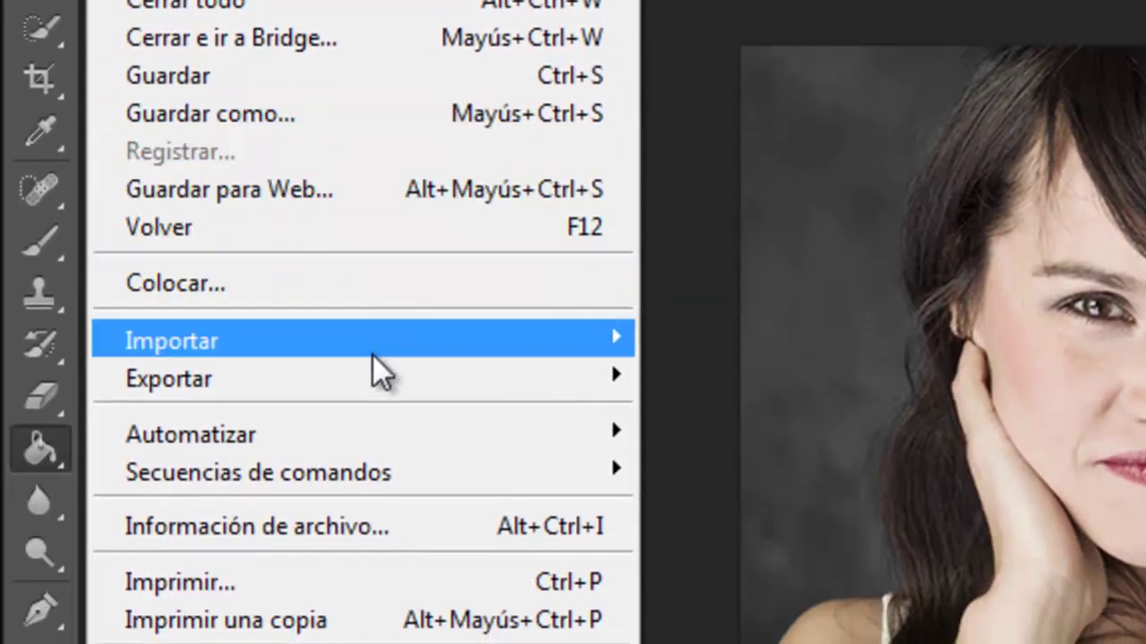
pyautogui.moveTo(191, 434)
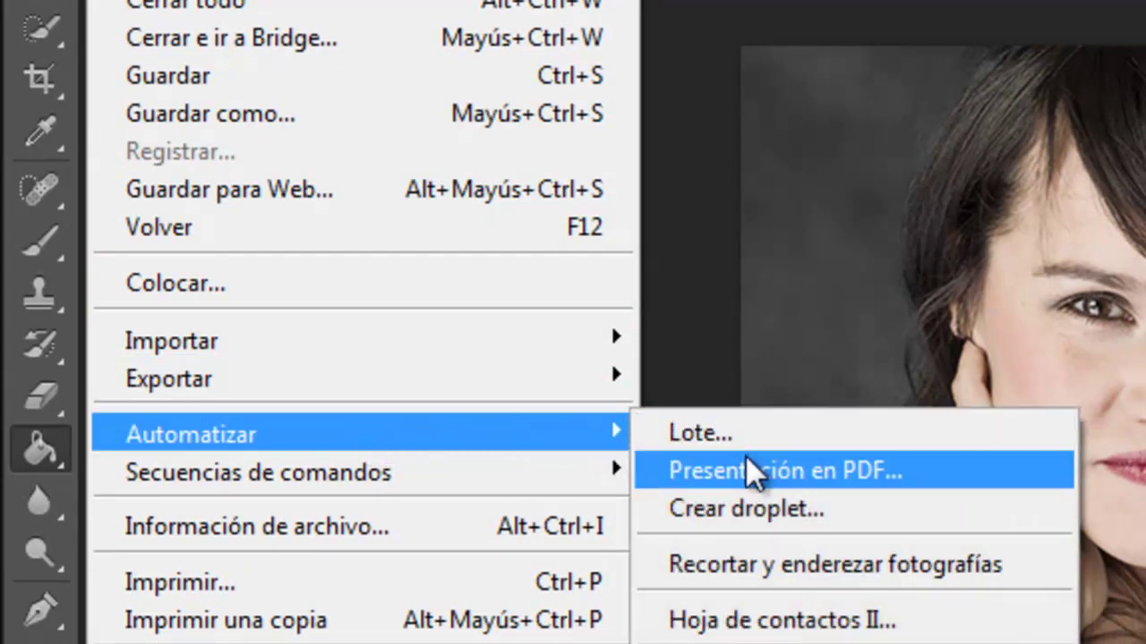
pyautogui.click(783, 511)
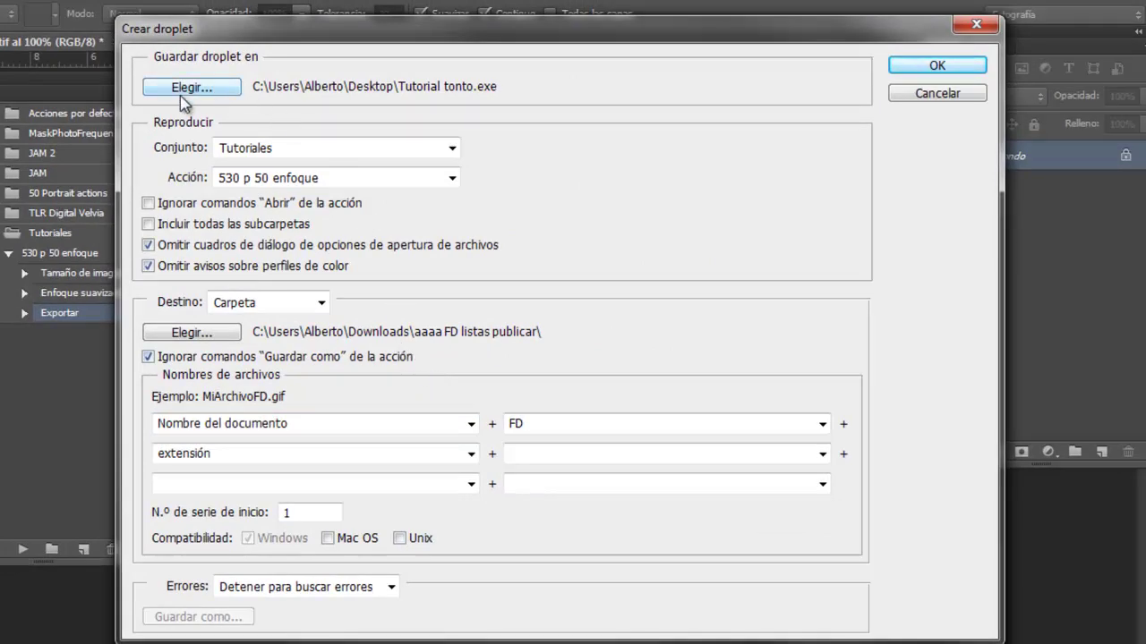
# Step: Save the droplet on the desktop as '530 p 50 enfoque.exe'
pyautogui.click(215, 87)
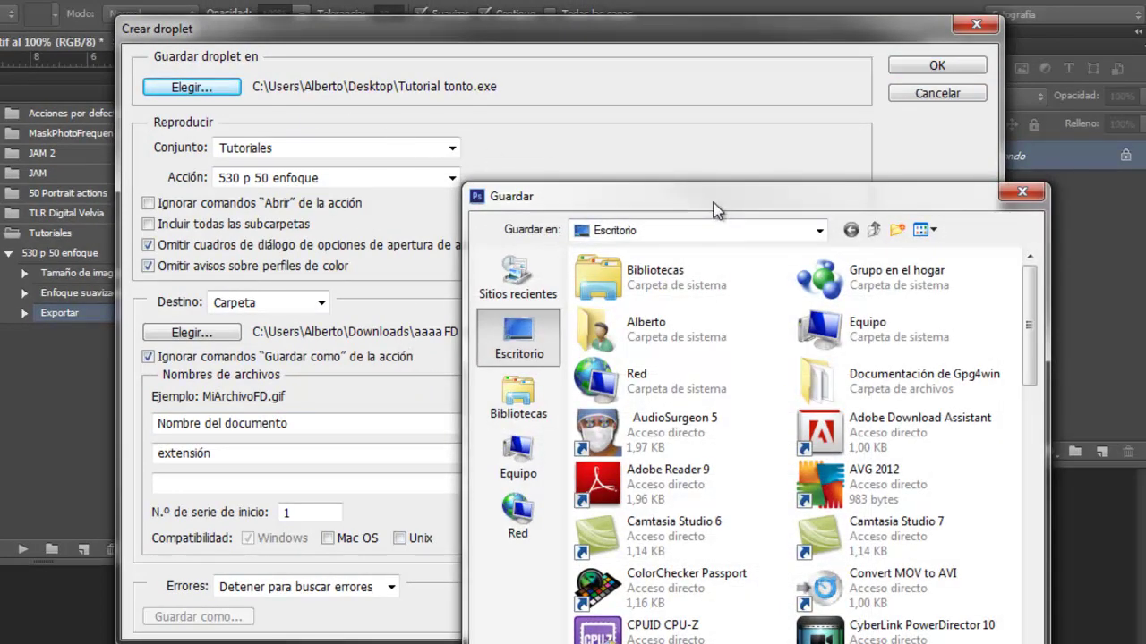
pyautogui.moveTo(722, 205); pyautogui.dragTo(654, 37)
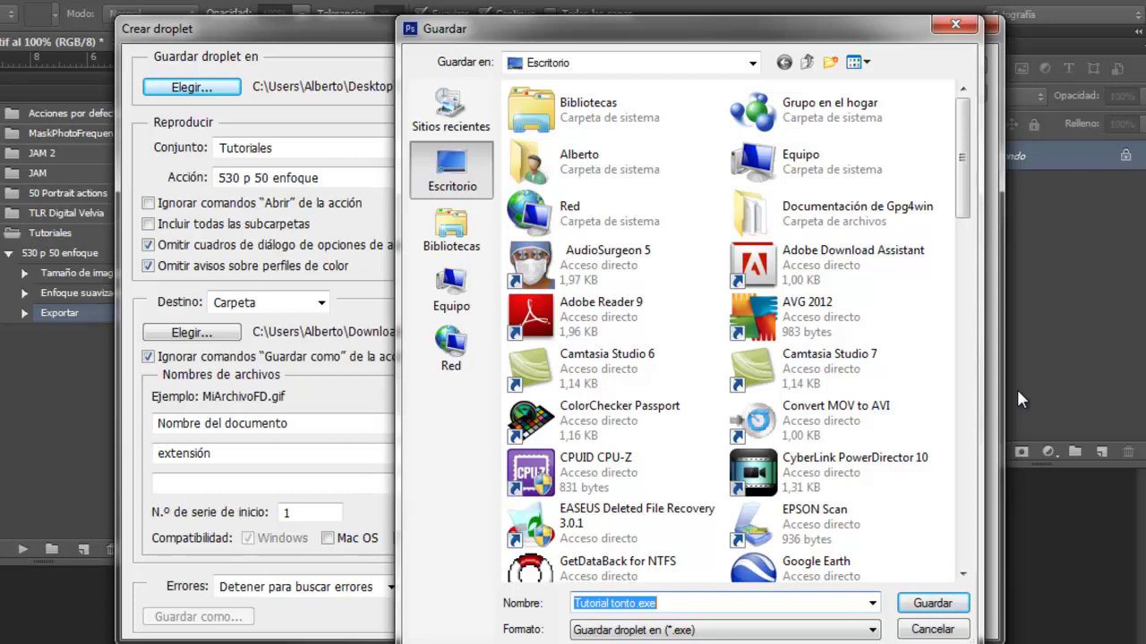
pyautogui.write('530')
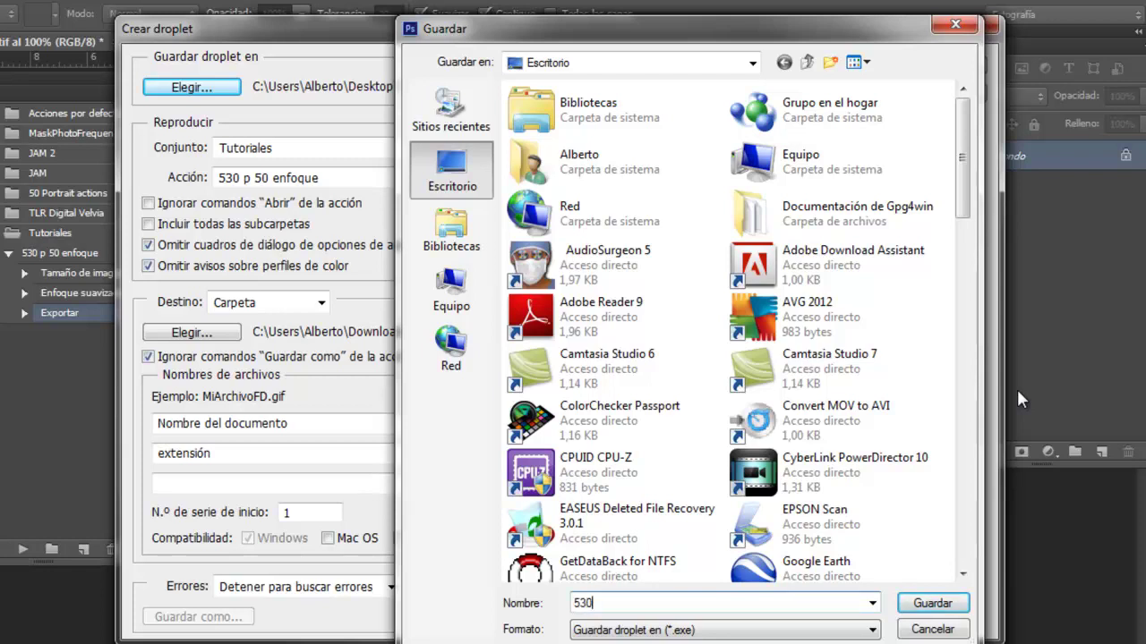
pyautogui.write(' p 50 enfoque')
pyautogui.click(914, 605)
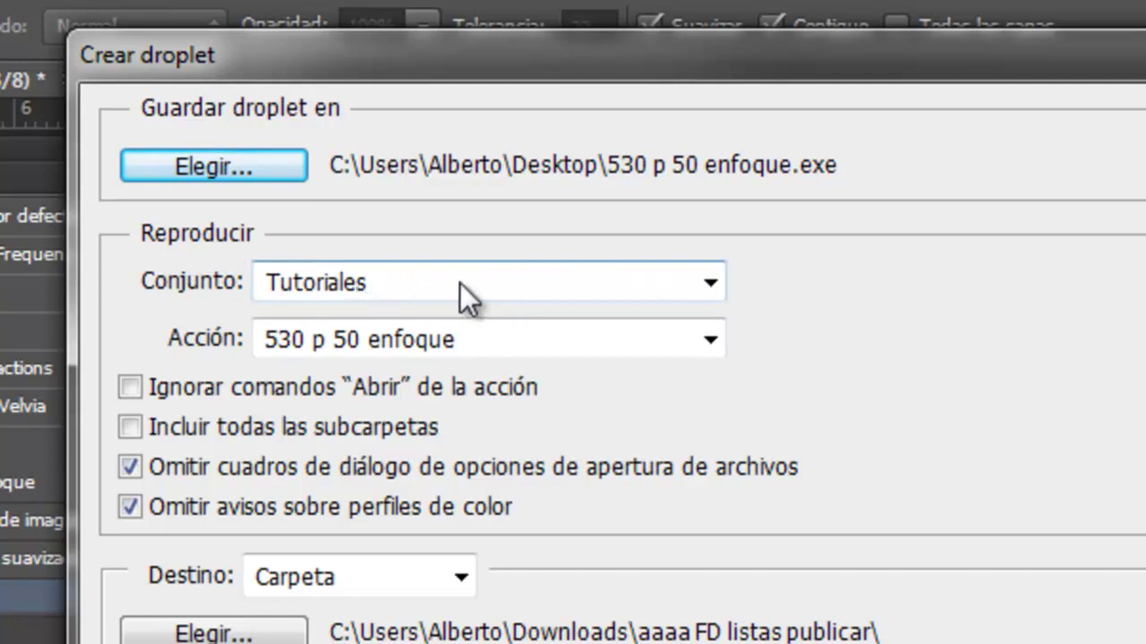
# Step: Choose the Tutoriales set and the '530 p 50 enfoque' action for the droplet
pyautogui.click(709, 284)
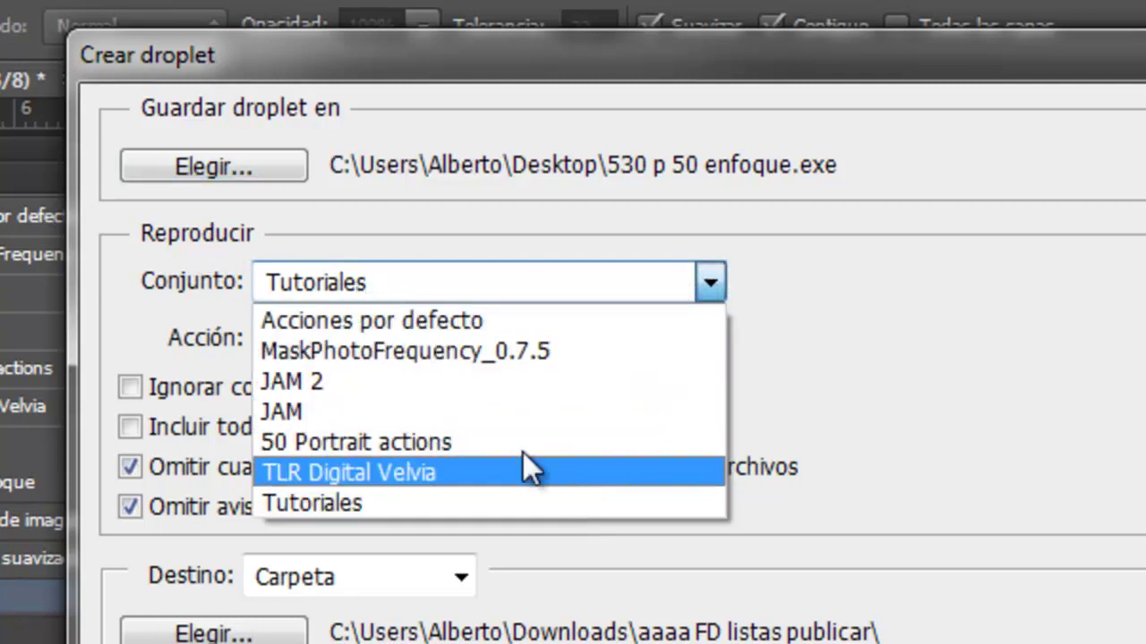
pyautogui.click(472, 388)
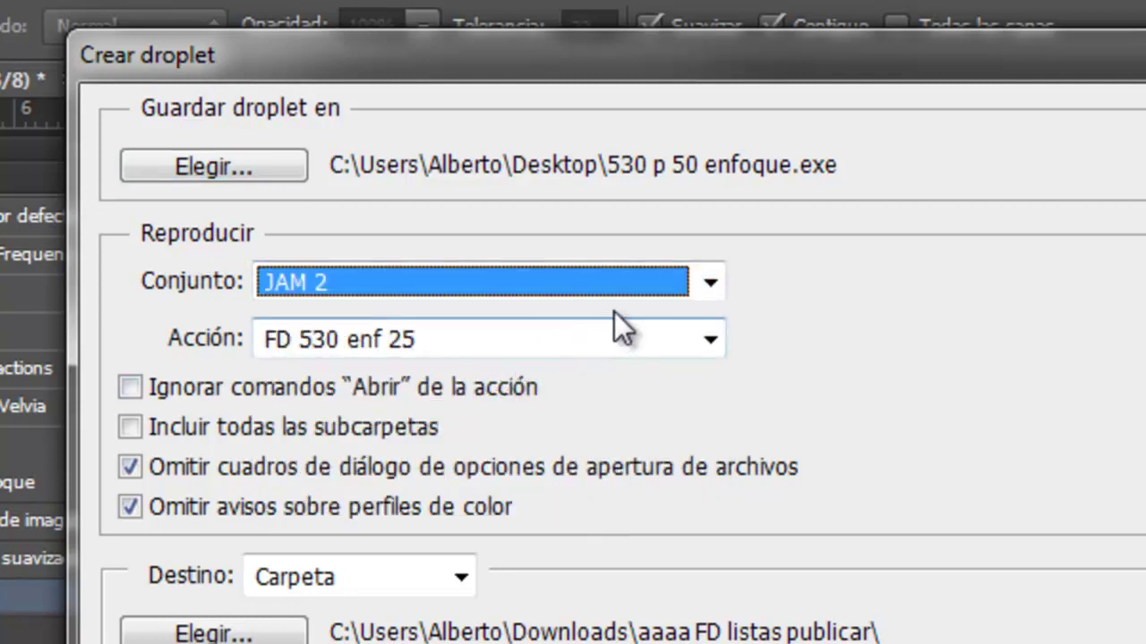
pyautogui.click(710, 340)
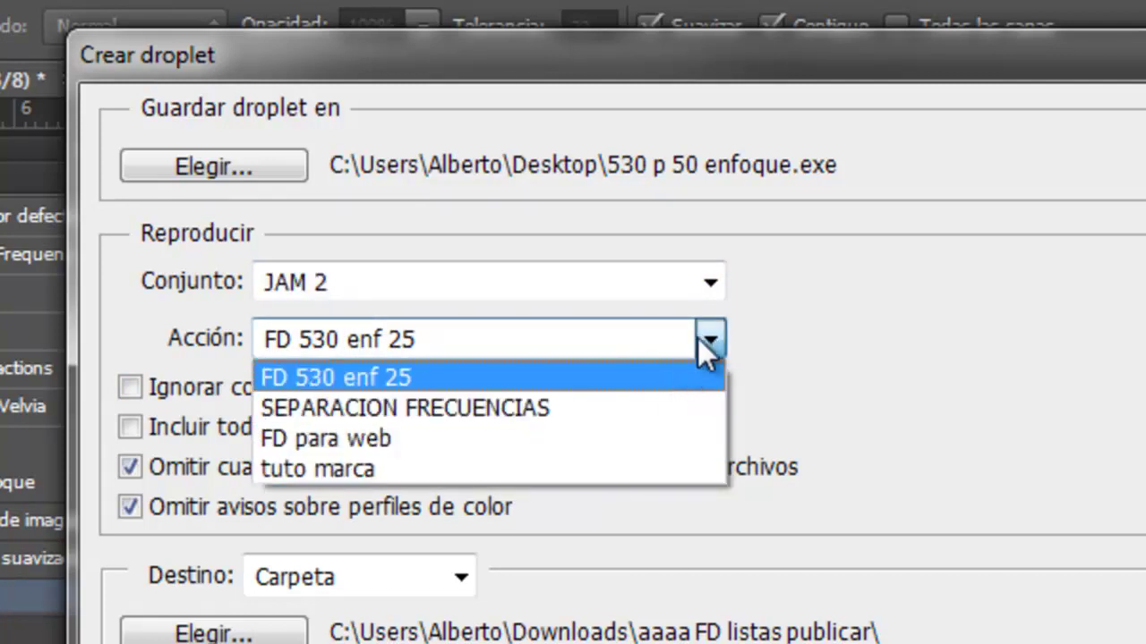
pyautogui.click(703, 286)
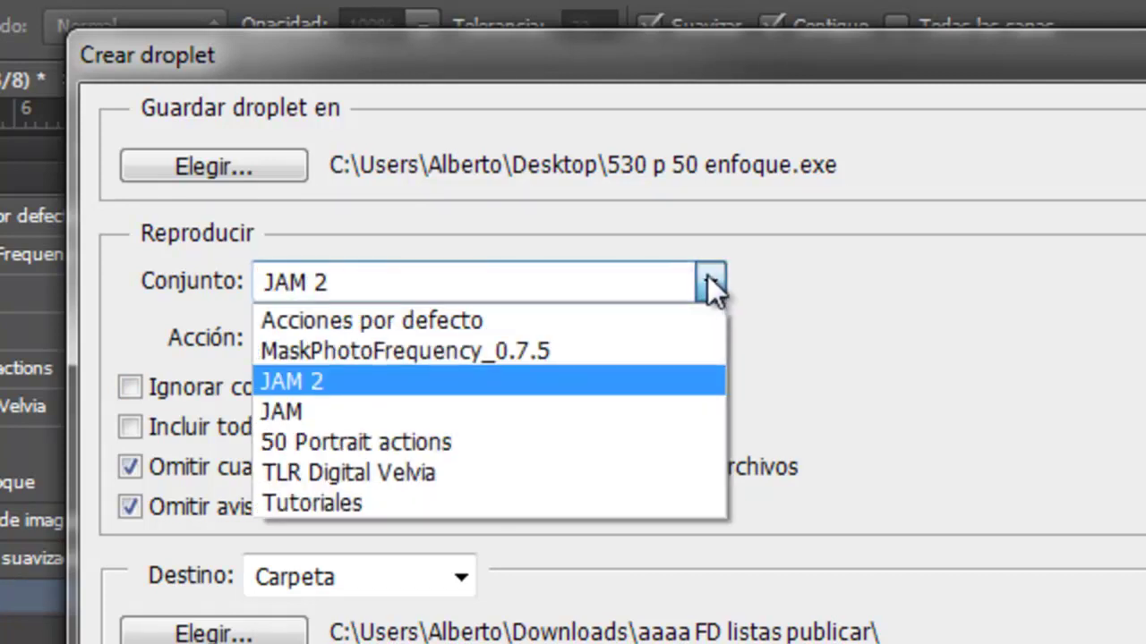
pyautogui.click(334, 503)
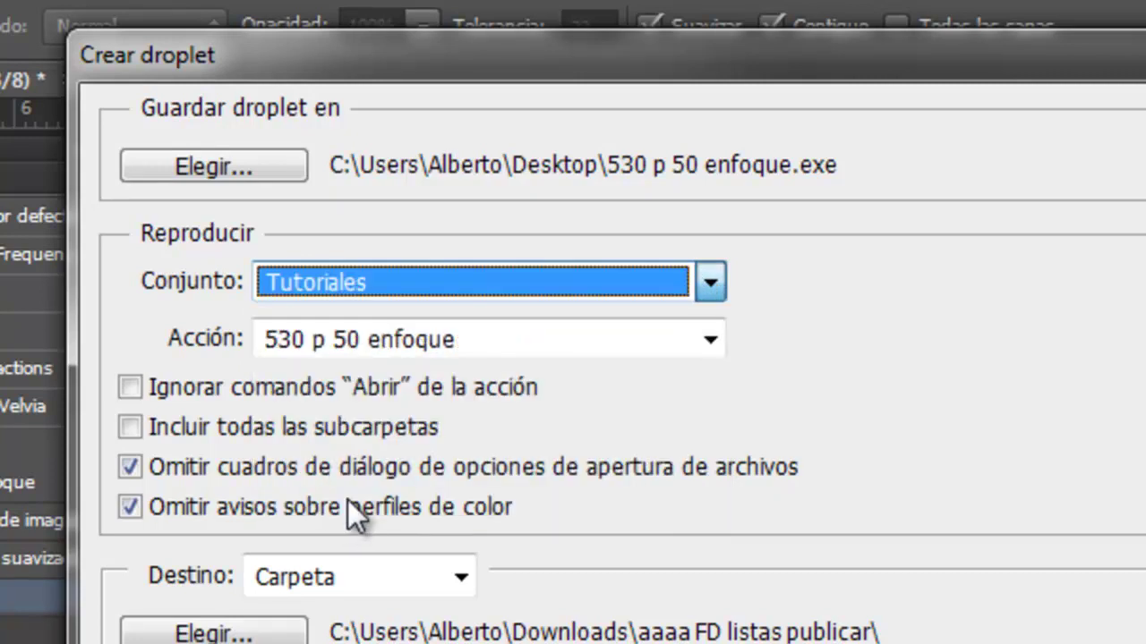
pyautogui.click(707, 337)
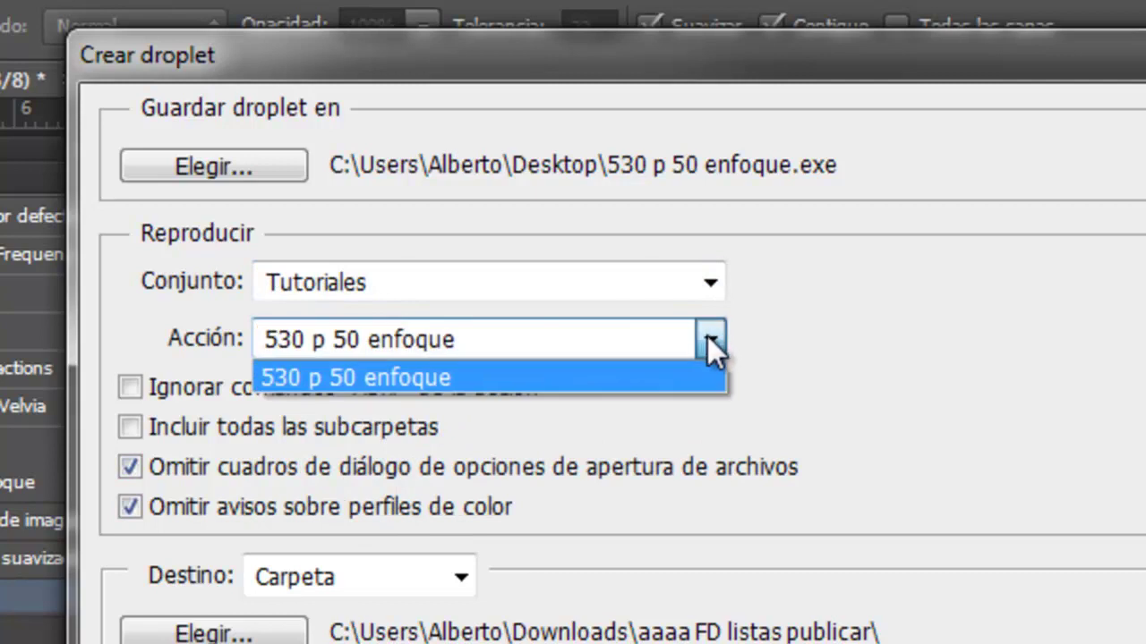
pyautogui.click(707, 338)
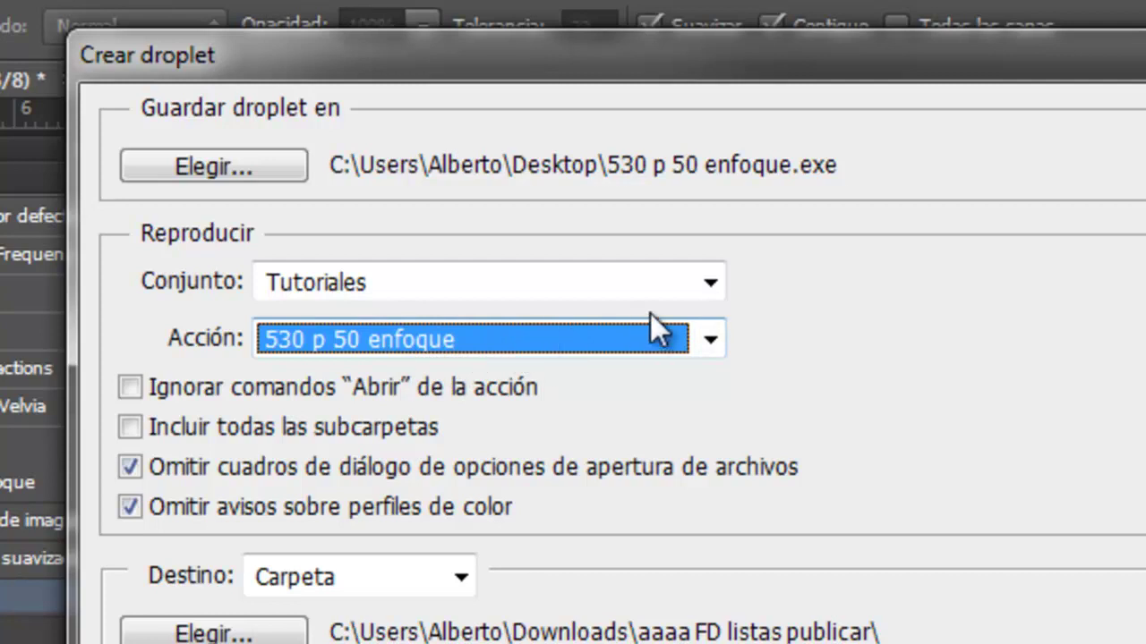
pyautogui.click(806, 336)
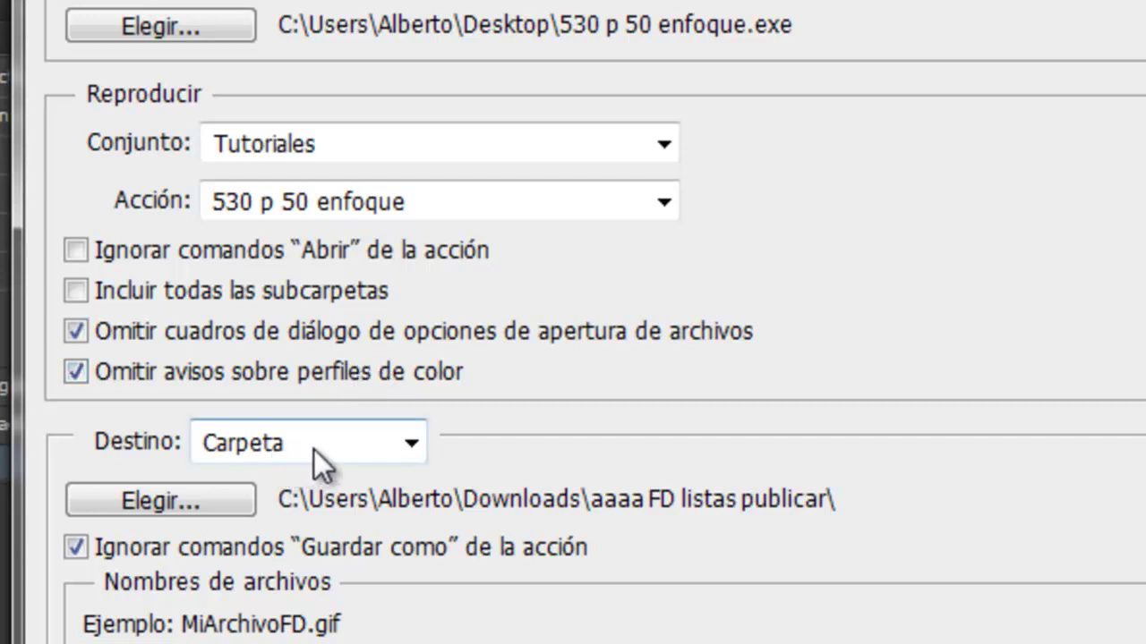
# Step: Keep Carpeta as destination, select the 'aaaa FD listas publicar' folder, and create the droplet
pyautogui.click(369, 448)
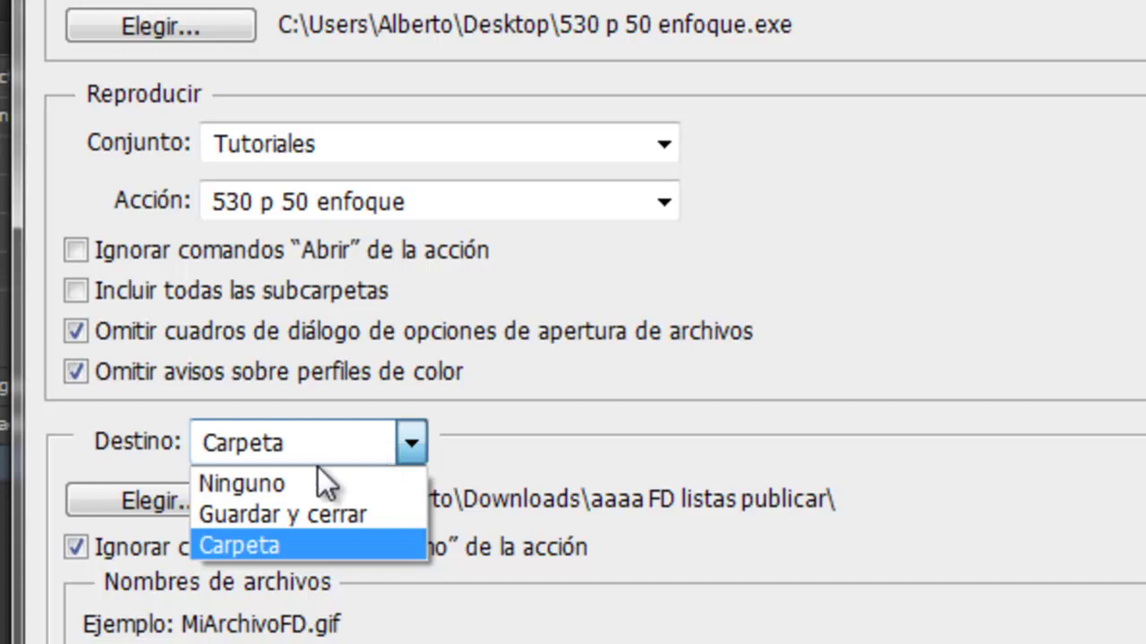
pyautogui.click(272, 547)
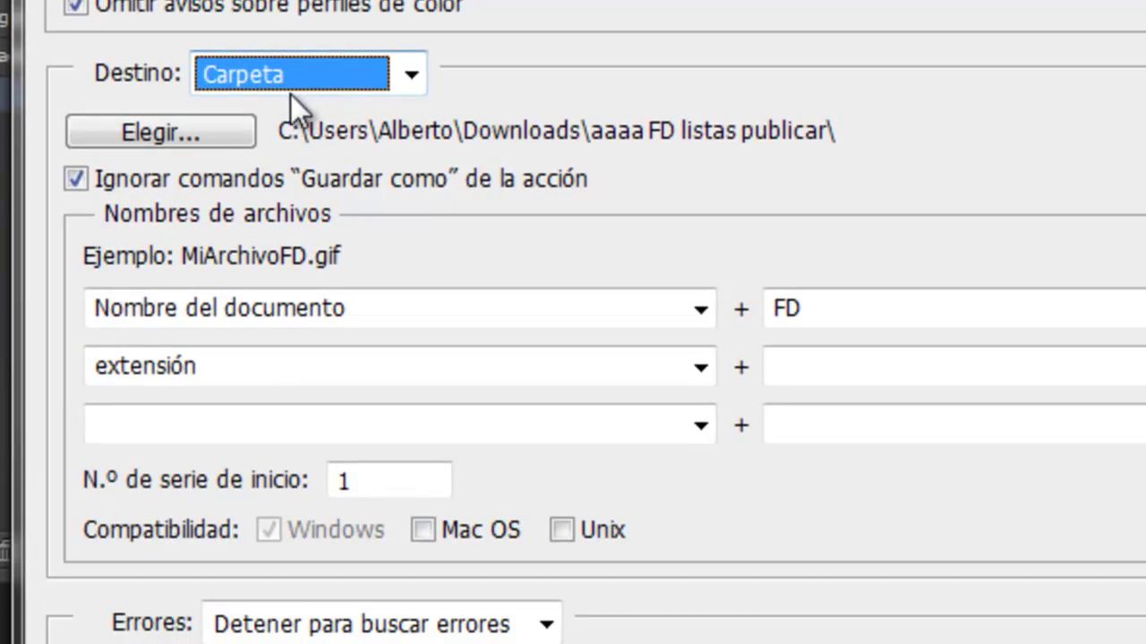
pyautogui.click(210, 129)
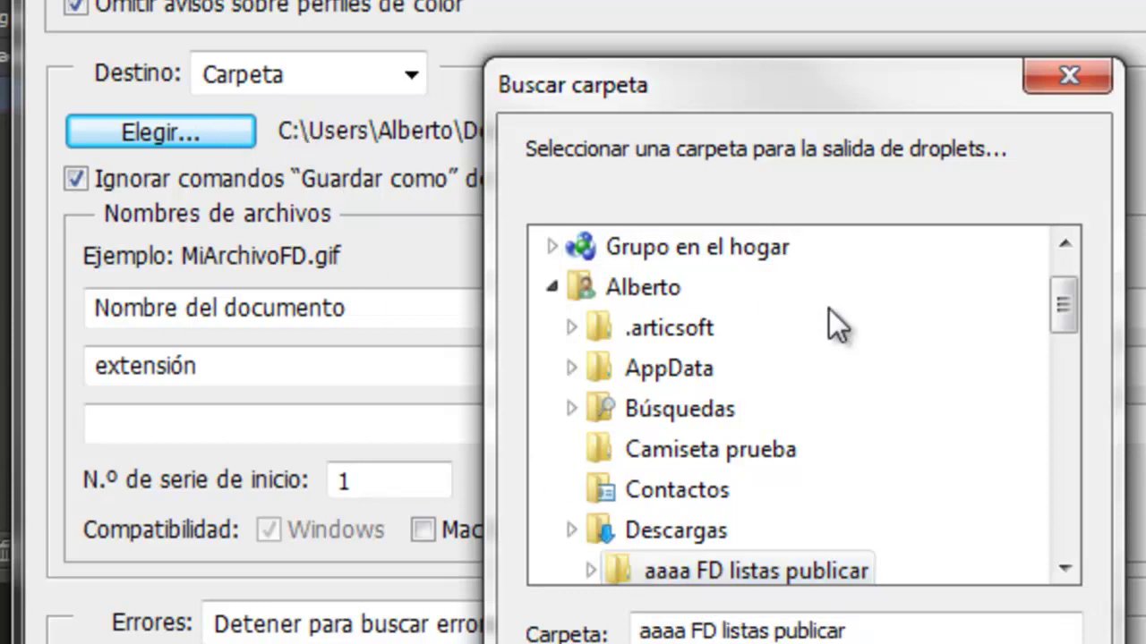
pyautogui.press('Return')
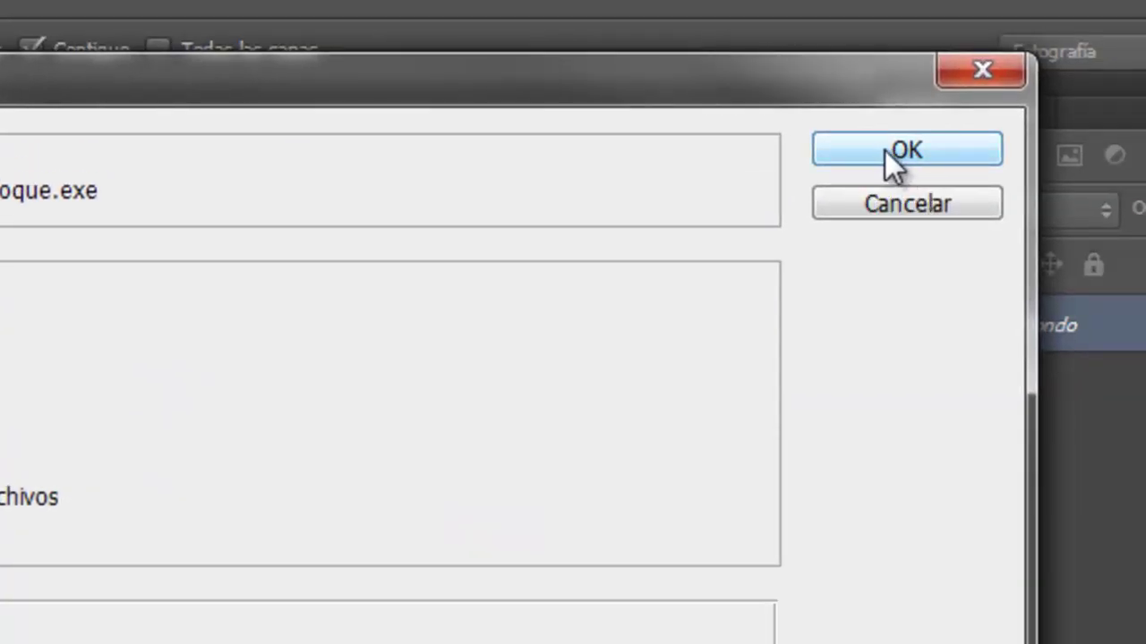
pyautogui.click(882, 151)
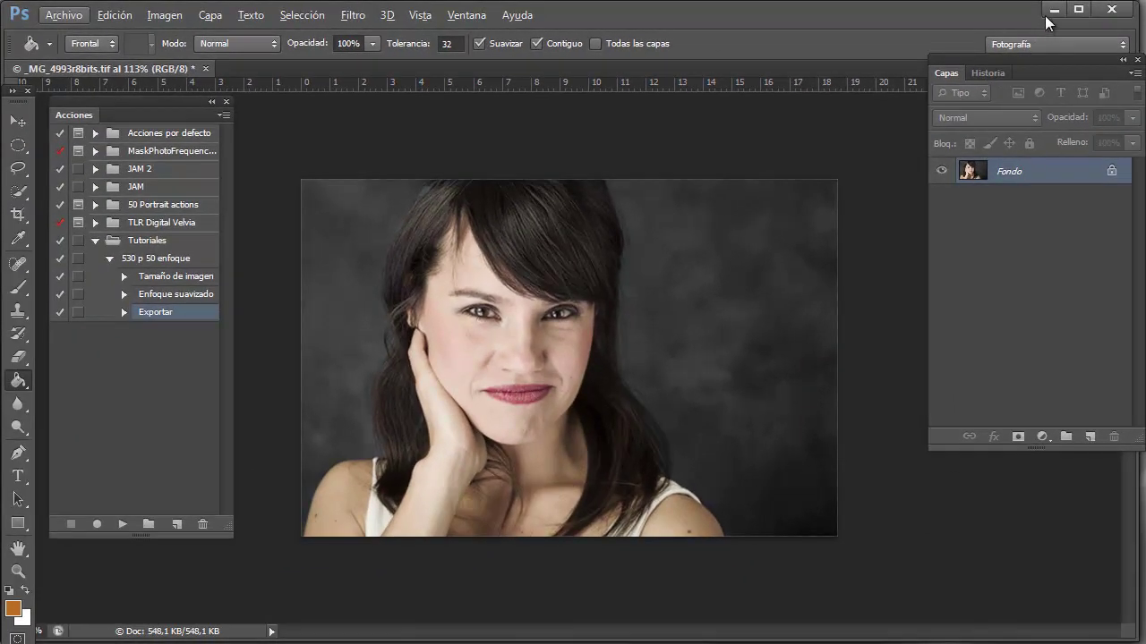
# Step: Minimize Photoshop, arrange the desktop, and delete _MG_4993r8bits.jpg from the output folder
pyautogui.click(1056, 11)
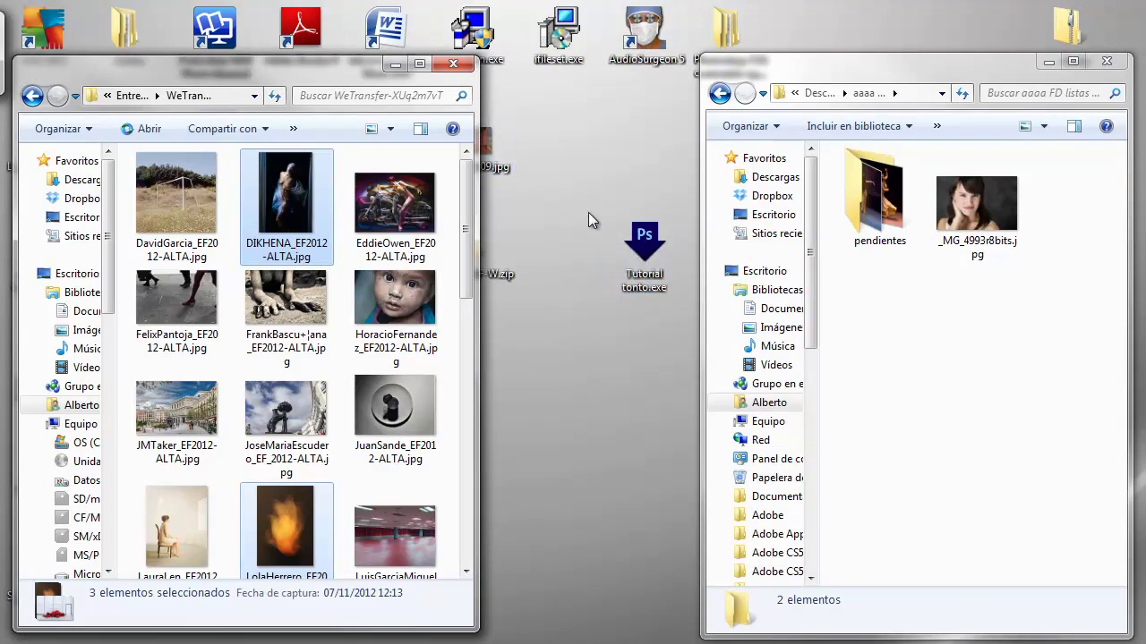
pyautogui.moveTo(348, 81); pyautogui.dragTo(177, 67)
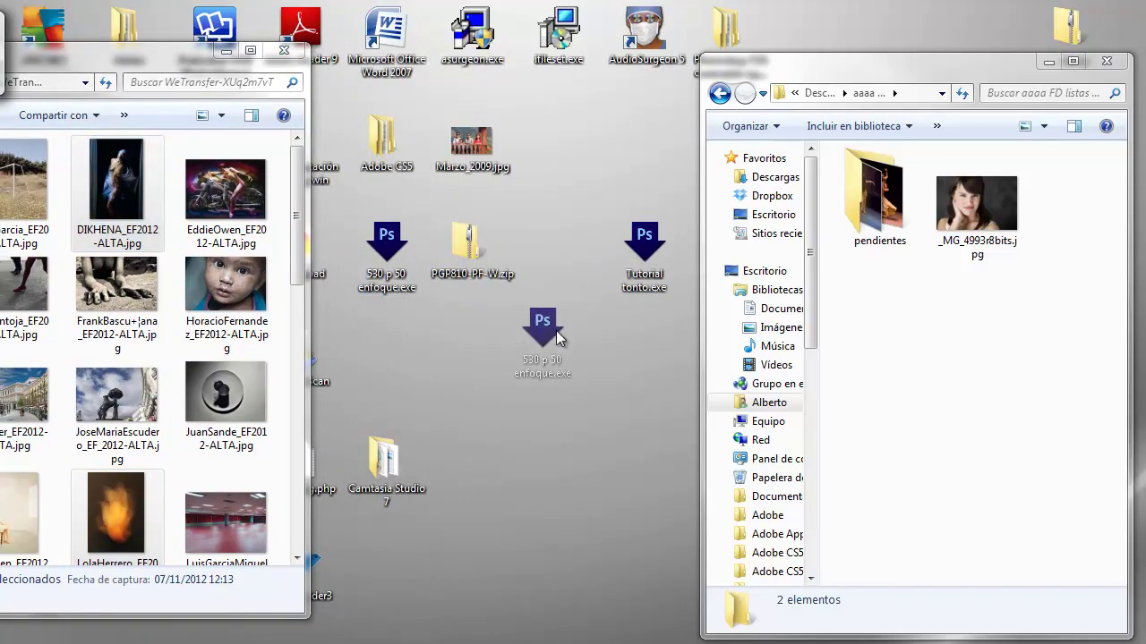
pyautogui.moveTo(386, 246); pyautogui.dragTo(644, 349)
pyautogui.moveTo(645, 246)
pyautogui.mouseDown()
pyautogui.moveTo(677, 272)
pyautogui.moveTo(342, 64)
pyautogui.mouseUp()
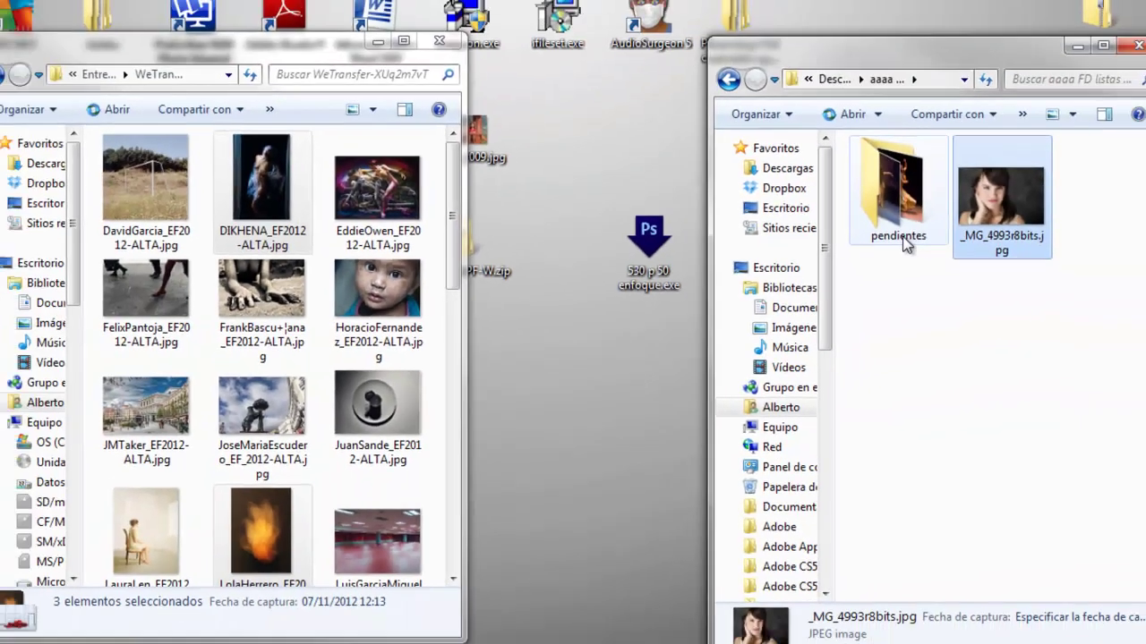
pyautogui.click(936, 256)
pyautogui.press('Delete')
pyautogui.click(652, 505)
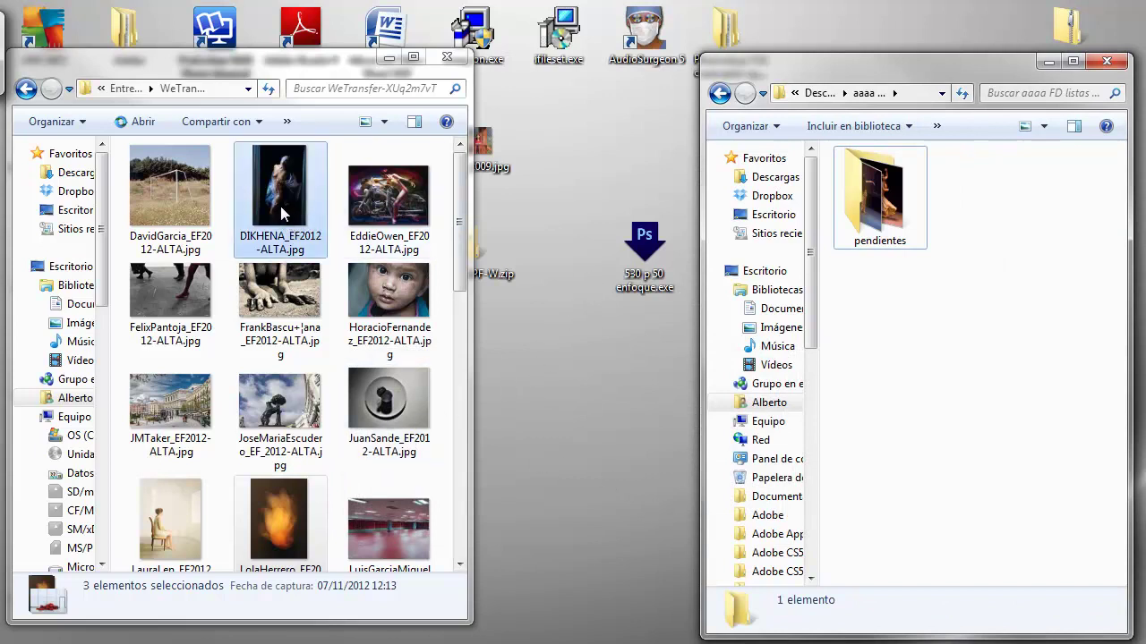
# Step: Select four photos starting with DIKHENA and drop them onto the droplet
pyautogui.click(283, 212)
pyautogui.keyDown('ctrl'); pyautogui.click(384, 212); pyautogui.keyUp('ctrl')
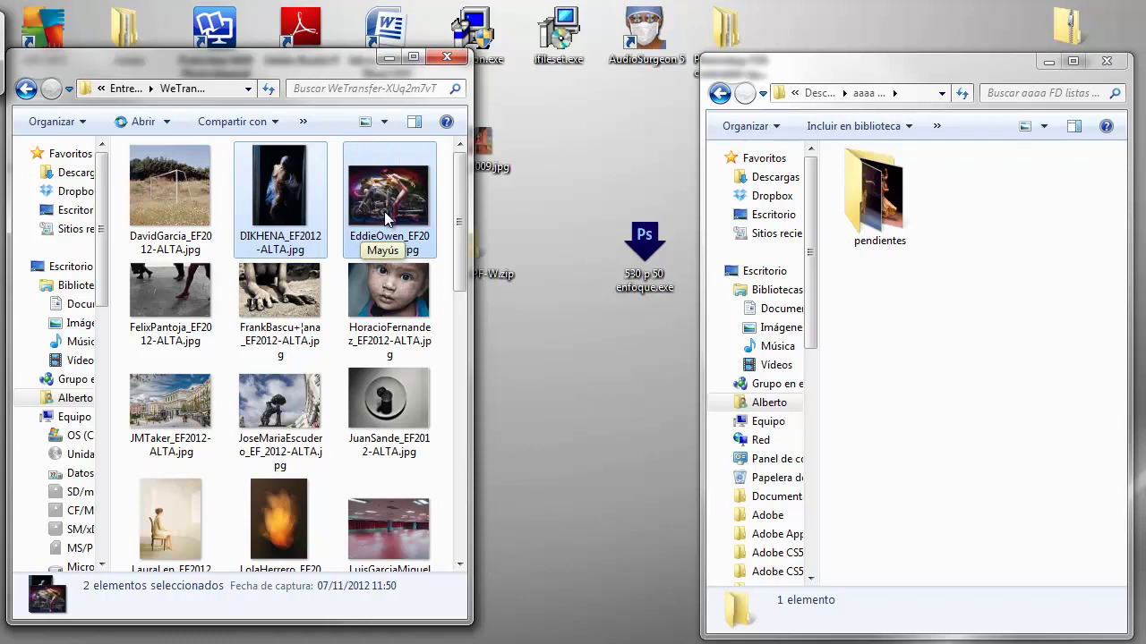
pyautogui.keyDown('ctrl'); pyautogui.keyDown('shift'); pyautogui.click(281, 295); pyautogui.keyUp('shift'); pyautogui.keyUp('ctrl')
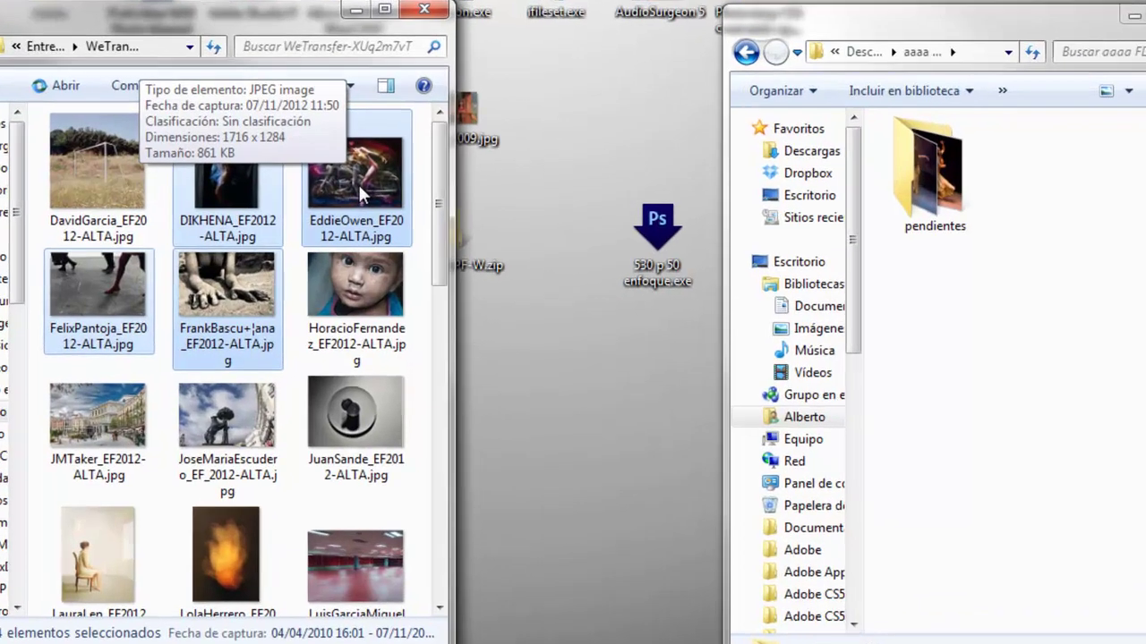
pyautogui.moveTo(394, 204); pyautogui.dragTo(447, 230)
pyautogui.moveTo(333, 140)
pyautogui.mouseDown()
pyautogui.moveTo(693, 179)
pyautogui.moveTo(719, 228)
pyautogui.mouseUp()
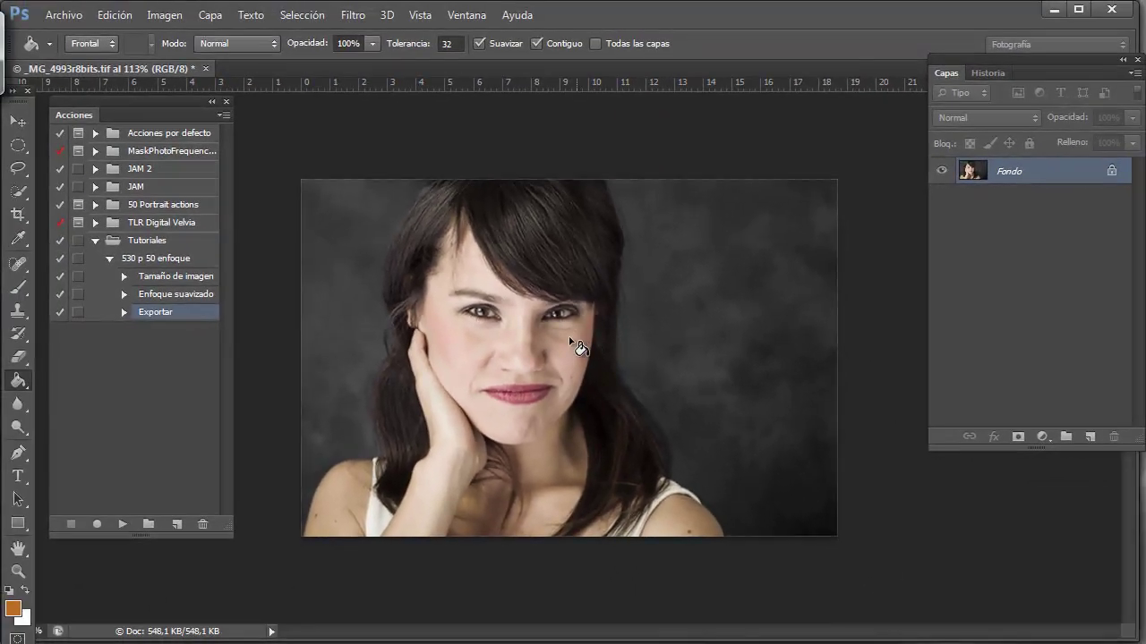
# Step: Minimize Photoshop to see the processed DIKHENA photo at 530 × 792
pyautogui.click(1052, 9)
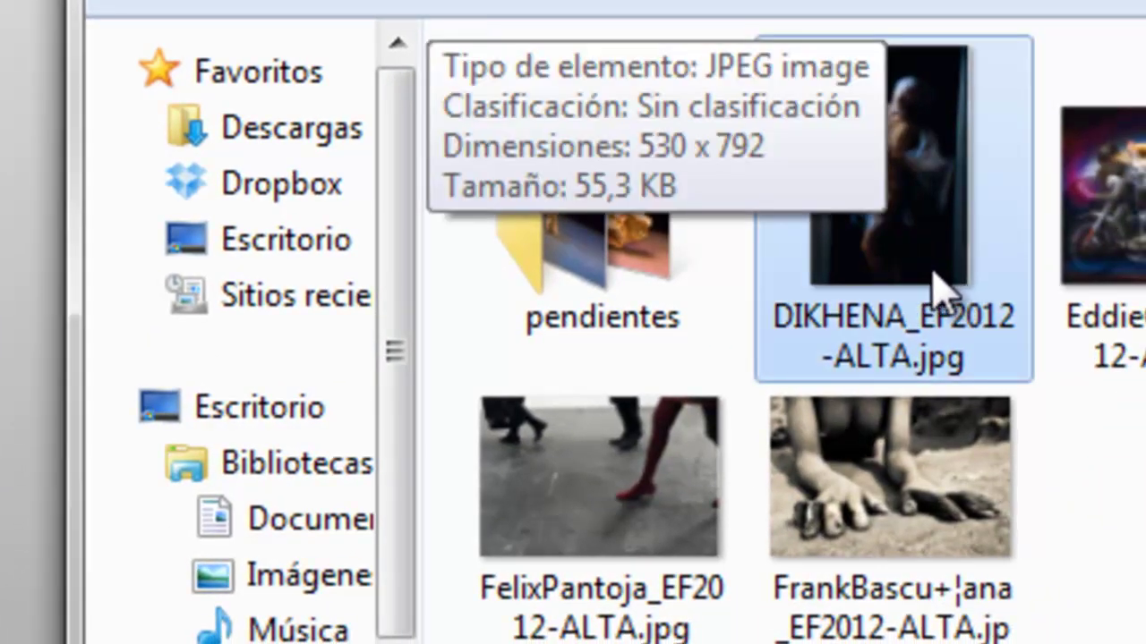
pyautogui.click(1119, 282)
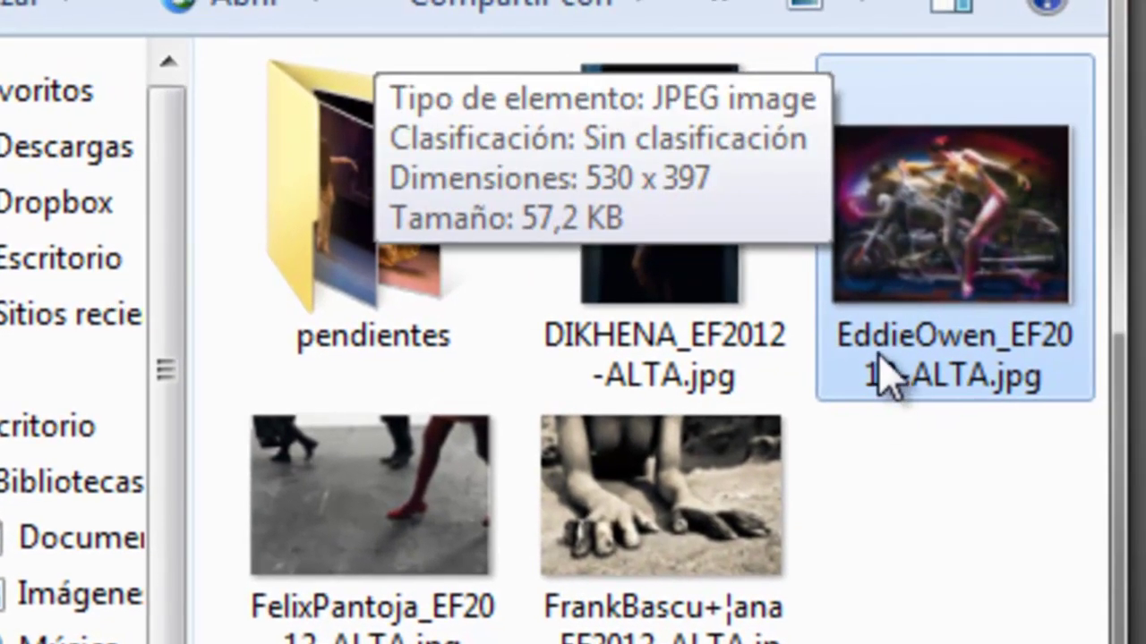
pyautogui.click(886, 502)
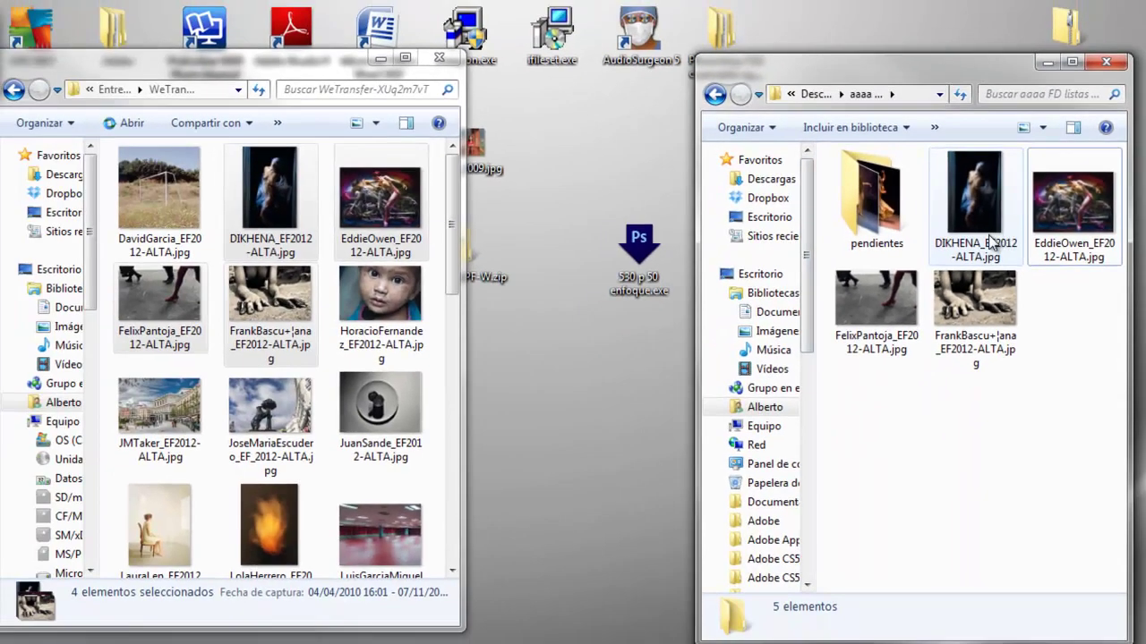
pyautogui.click(370, 349)
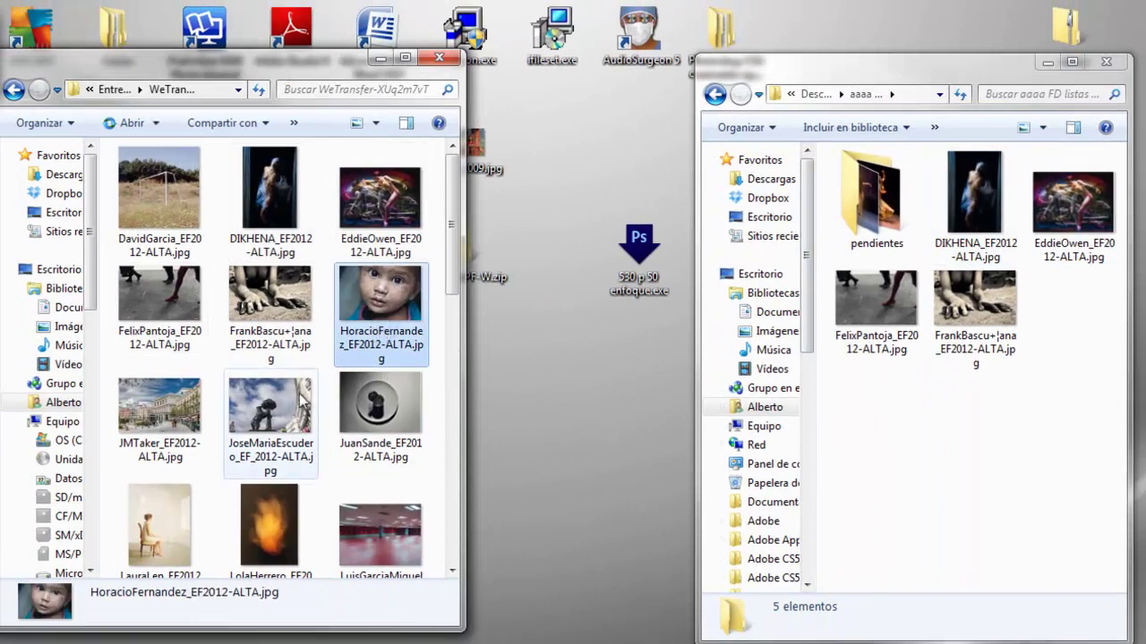
pyautogui.keyDown('ctrl'); pyautogui.click(281, 421); pyautogui.keyUp('ctrl')
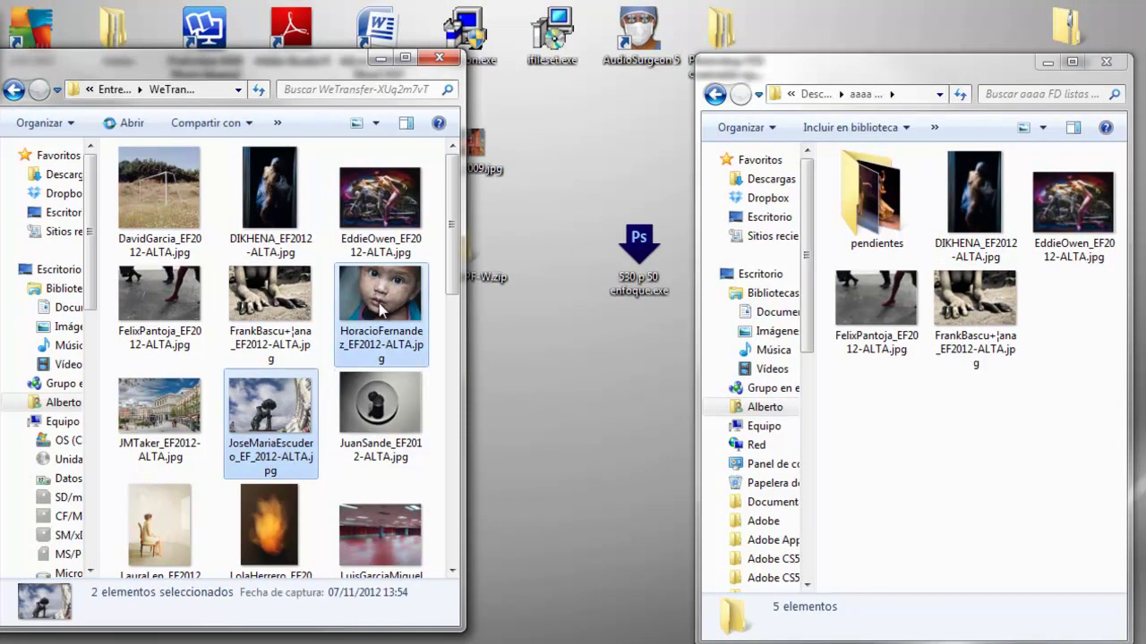
pyautogui.moveTo(382, 309); pyautogui.dragTo(638, 246)
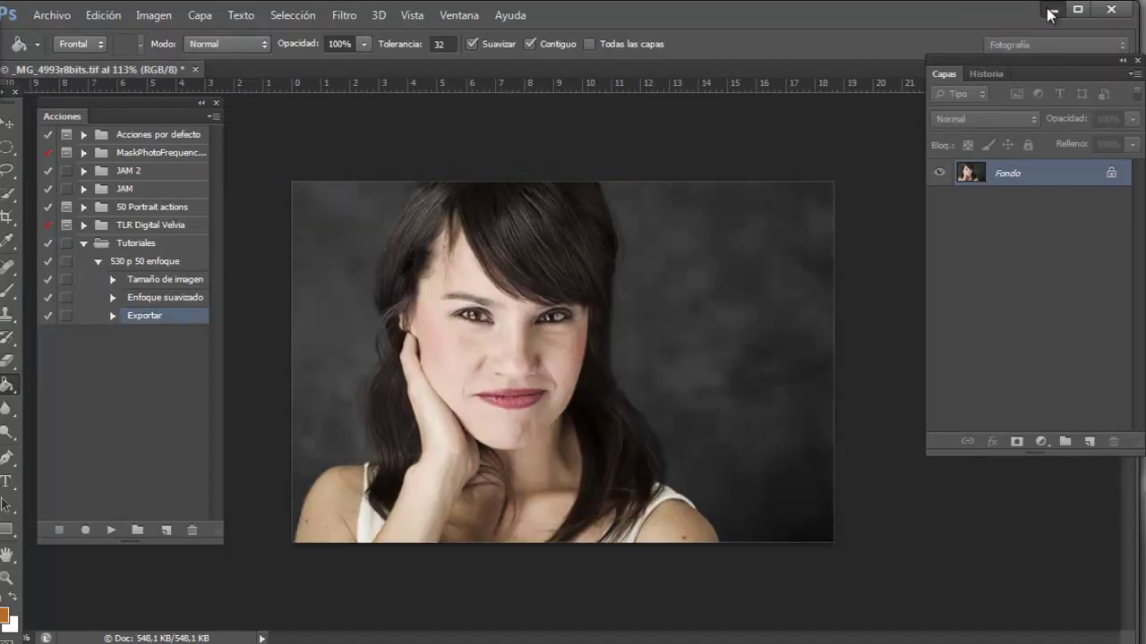
pyautogui.click(1050, 13)
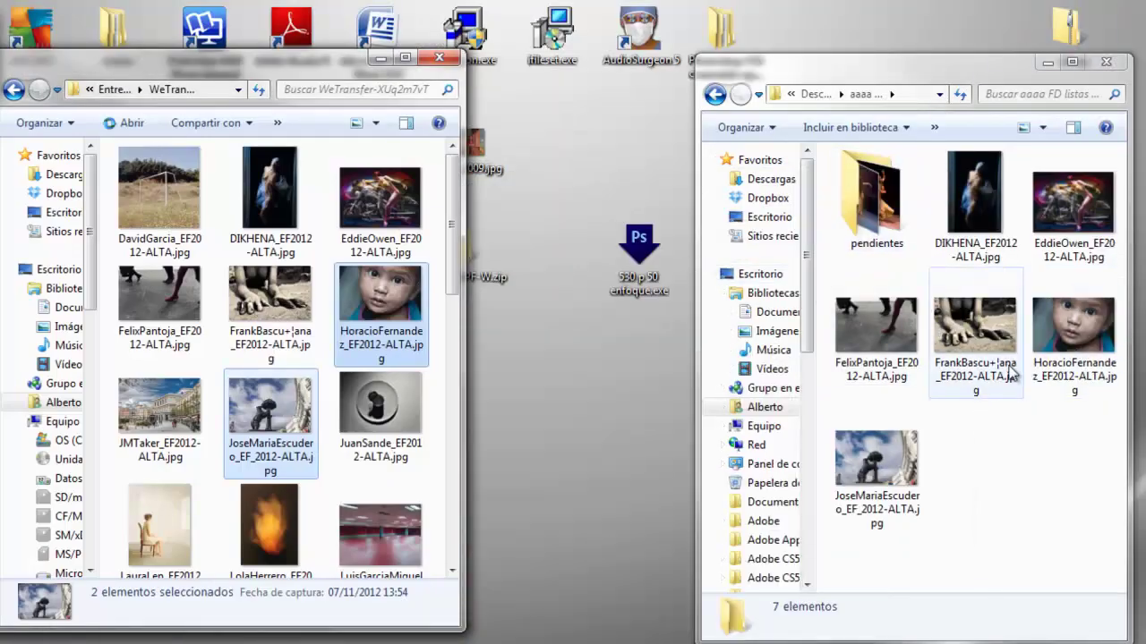